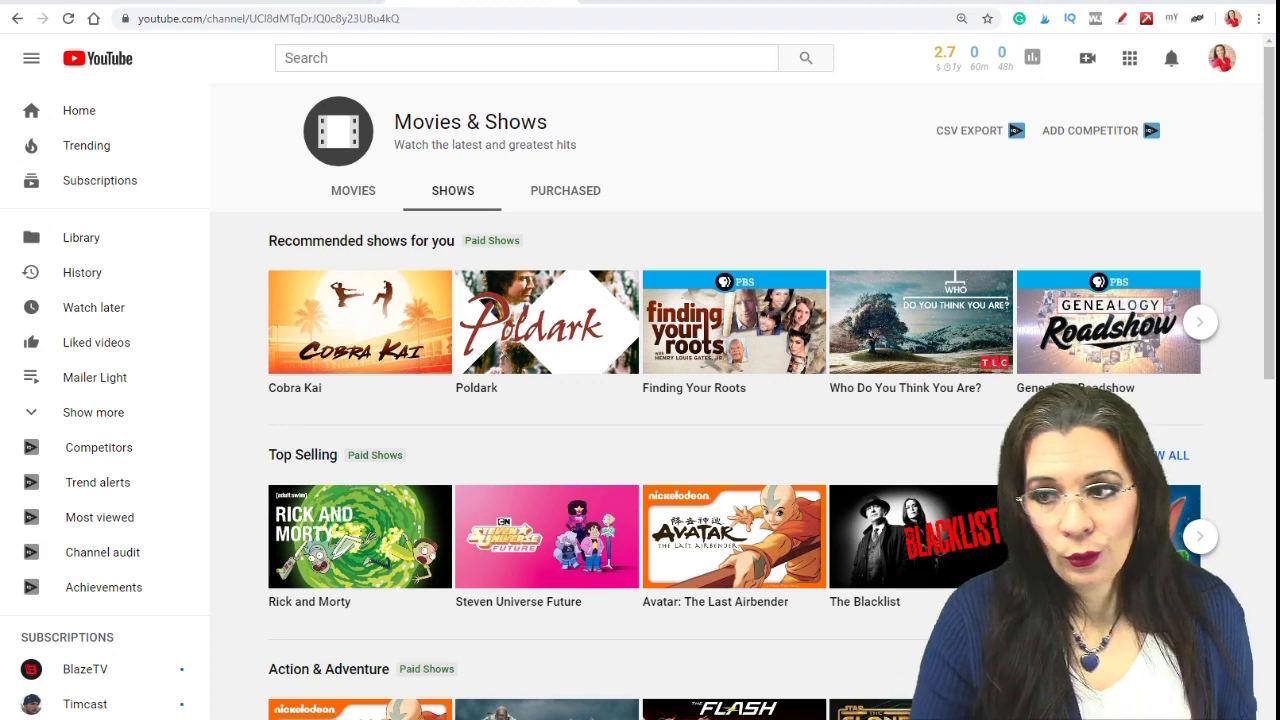
Step: Search YouTube for 'family history fanatics' and open the Family History Fanatics channel page
key(ctrl+t)
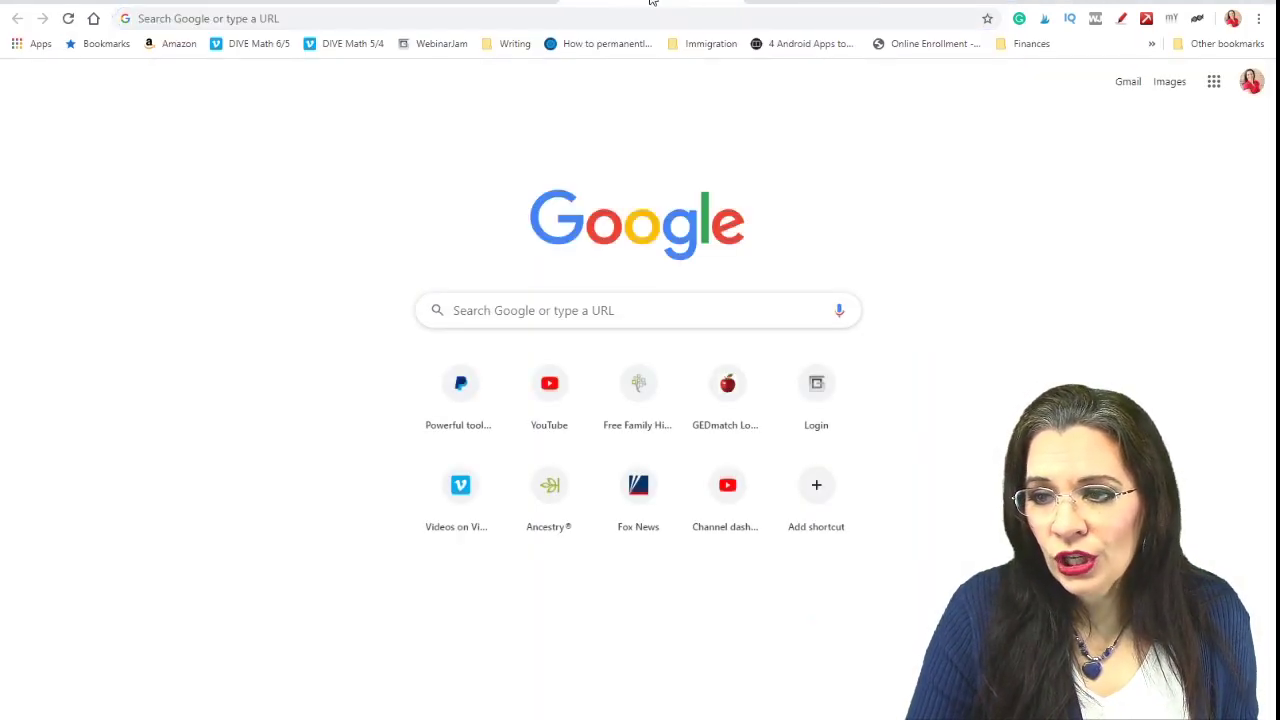
key(ctrl+w)
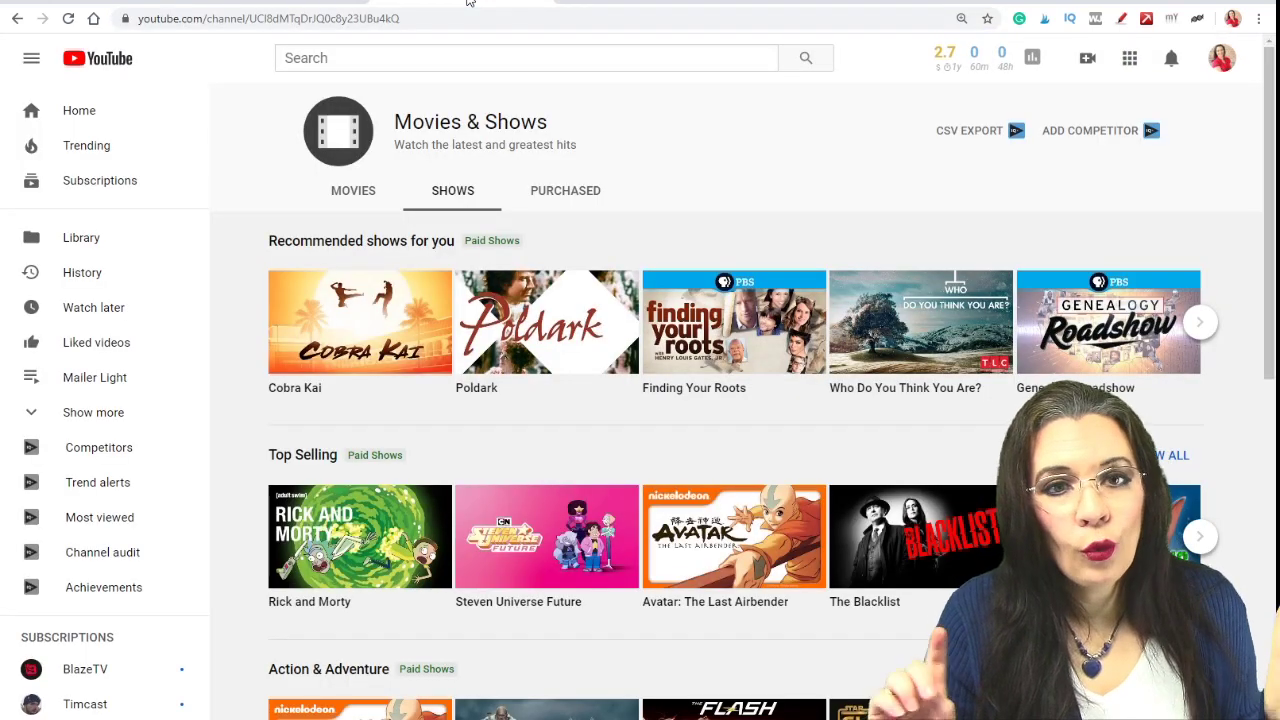
click(433, 62)
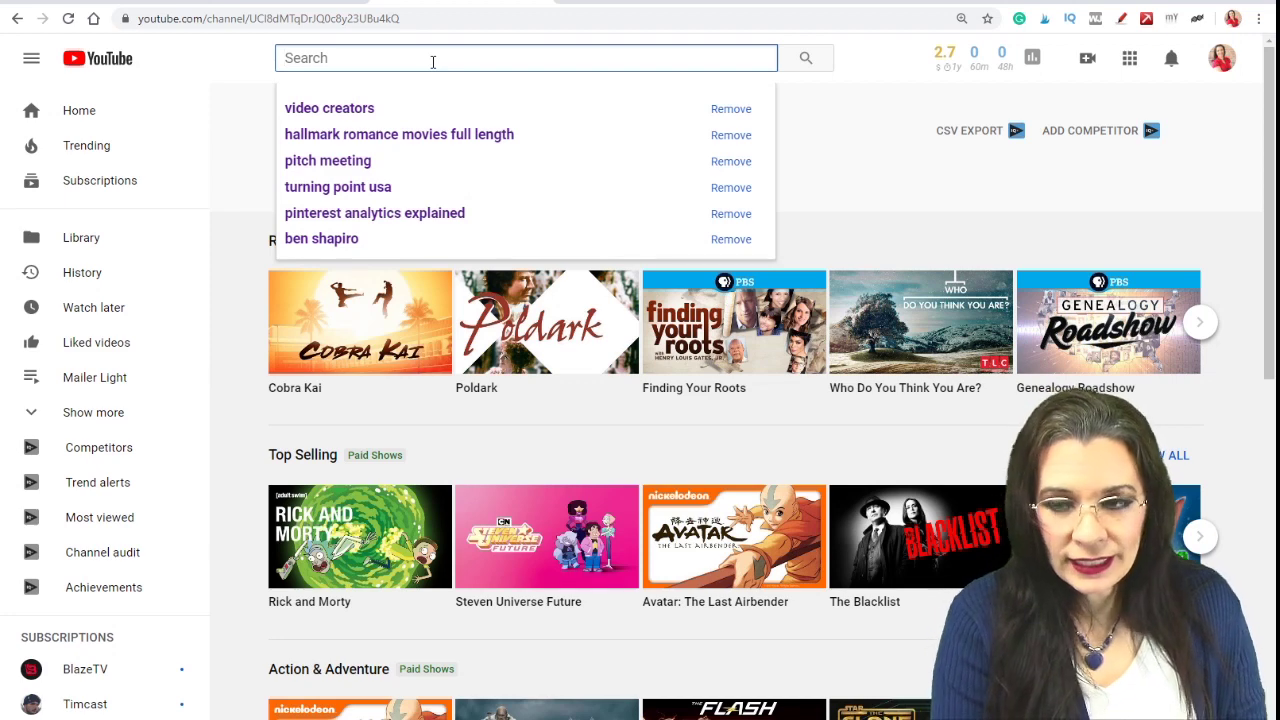
text(amily)
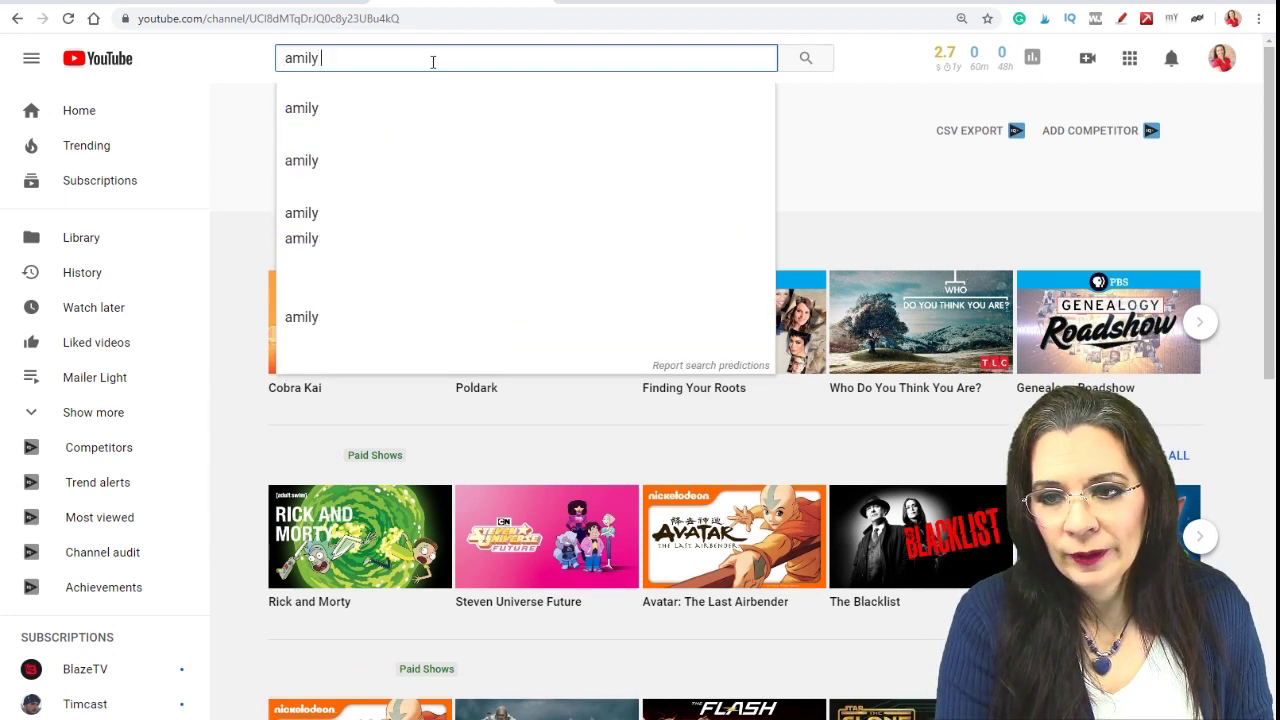
text( history fanat)
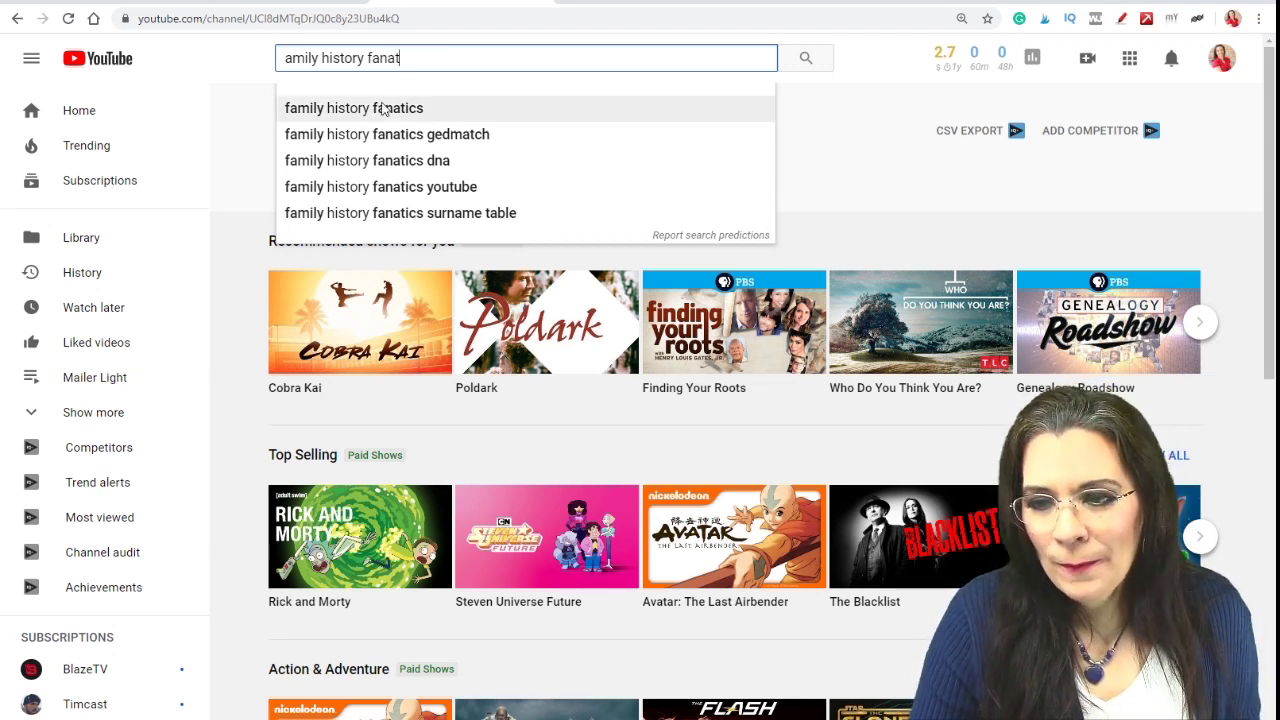
click(384, 109)
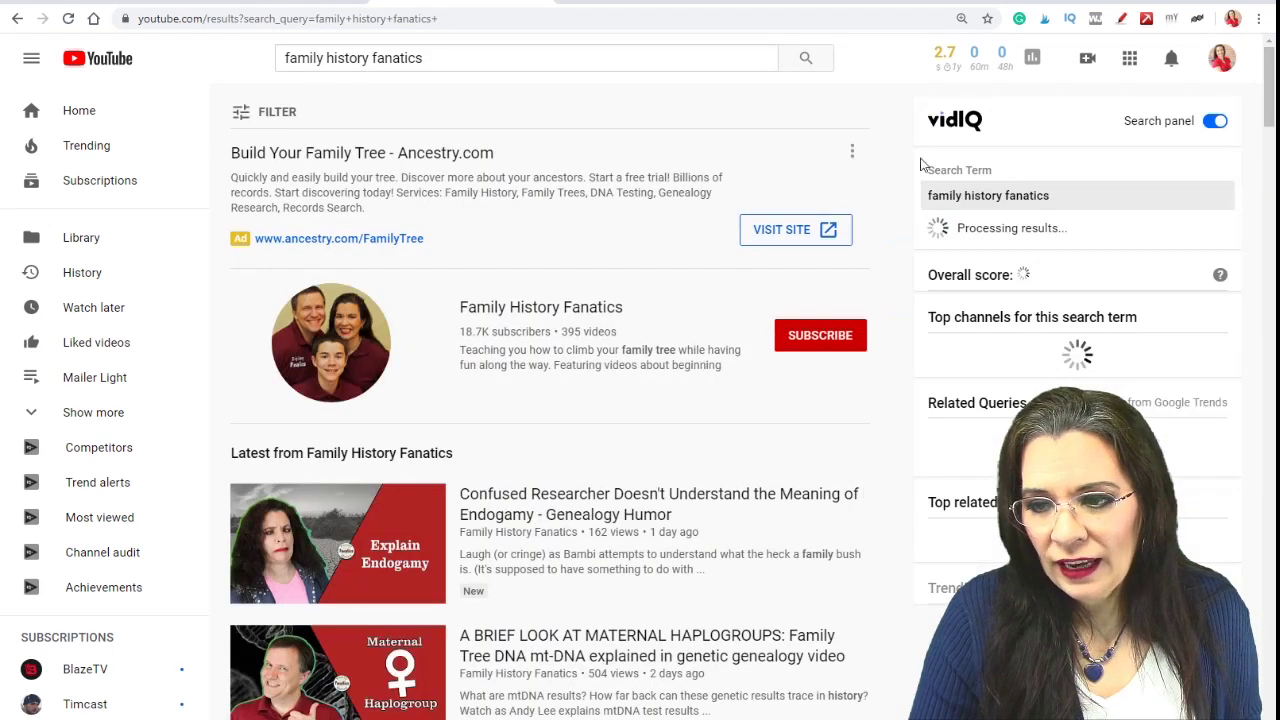
click(523, 318)
click(445, 18)
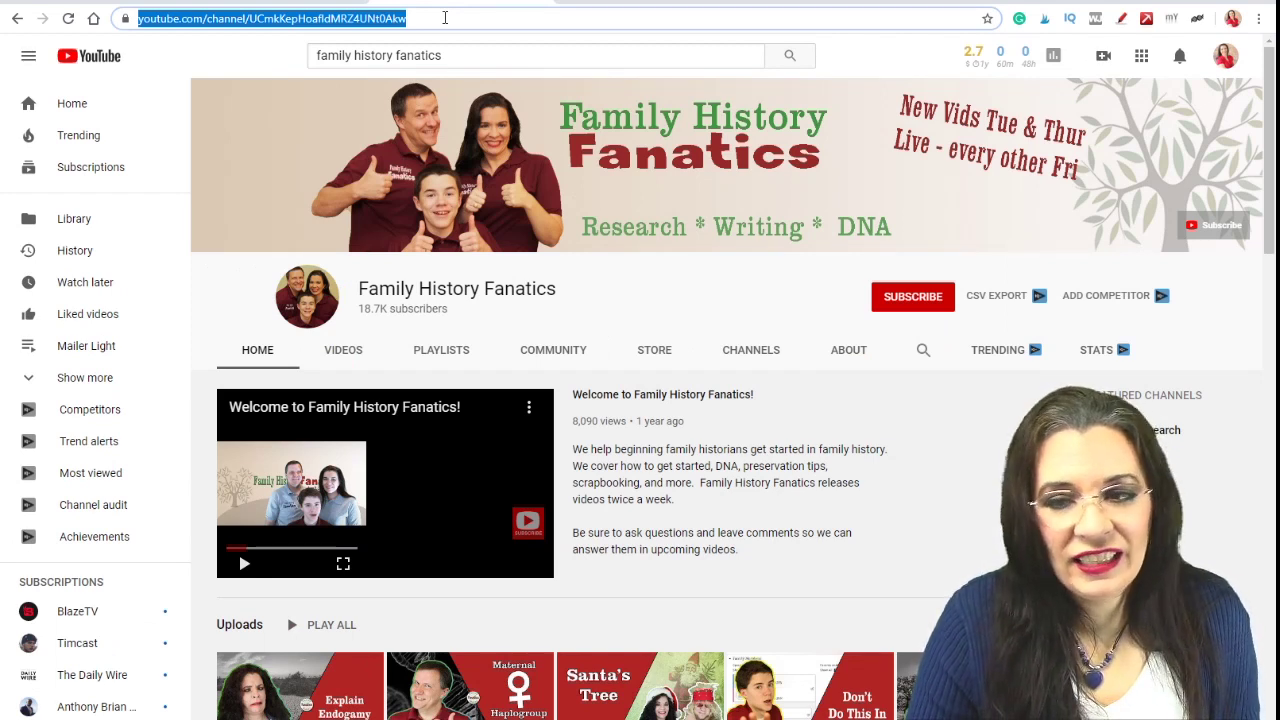
Step: Copy the channel ID from the address bar and paste it into a new tab
double_click(273, 16)
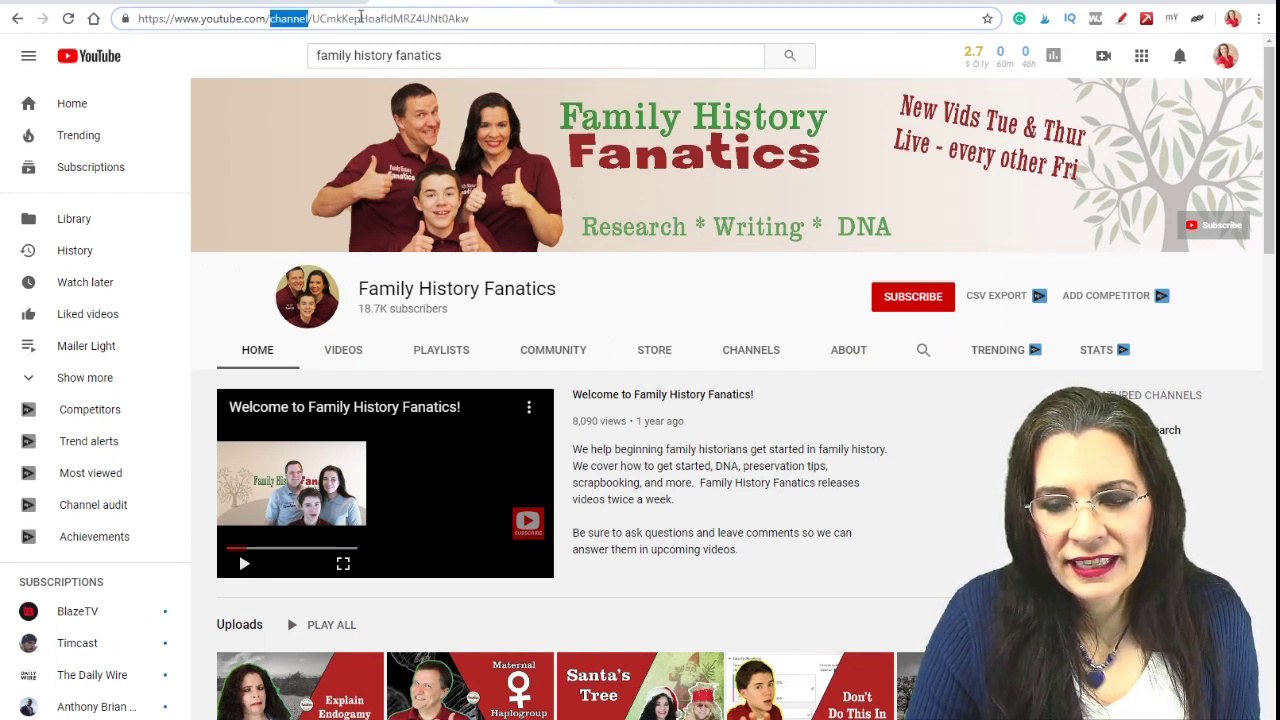
drag(313, 18, 443, 30)
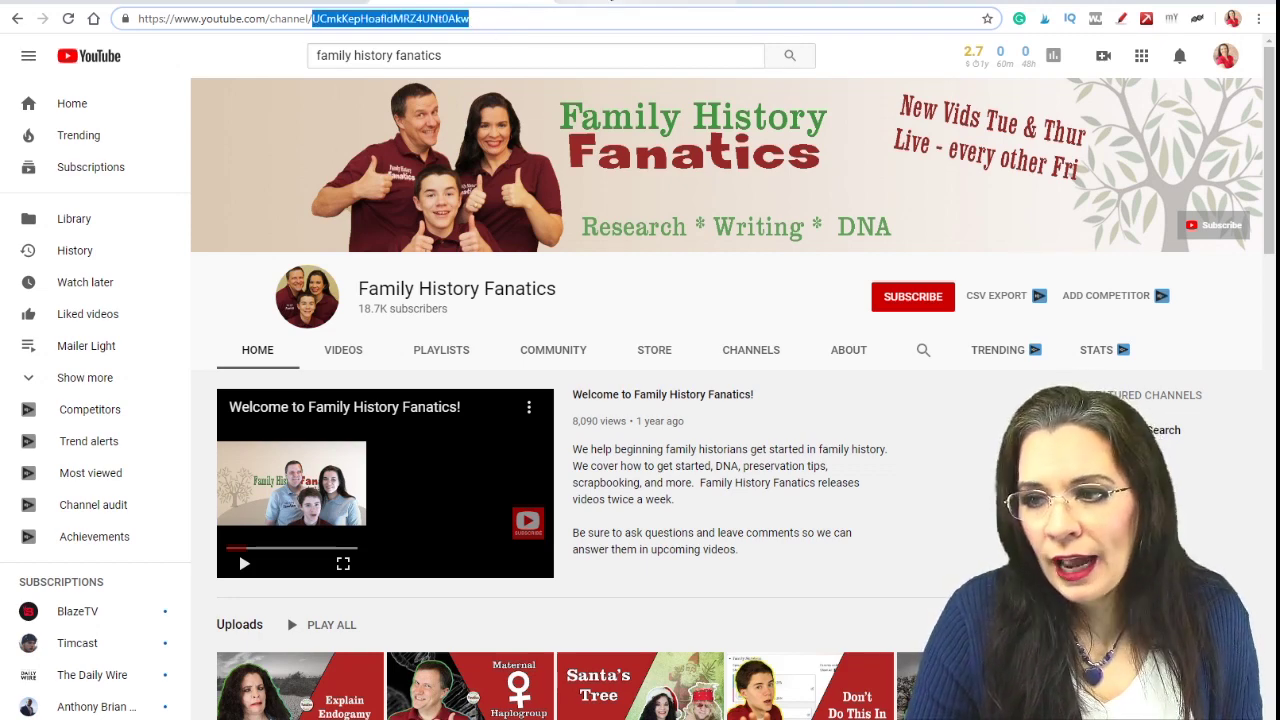
key(ctrl+t)
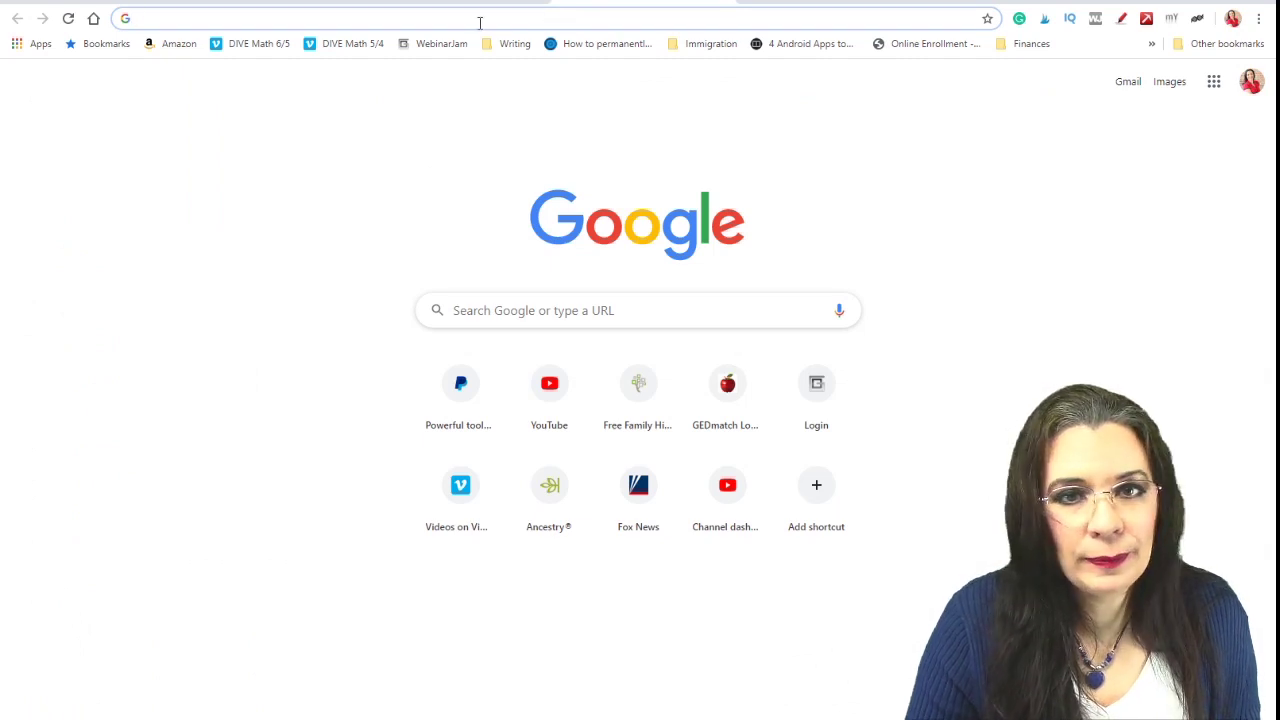
text(UCmkKepHoafldMRZ4UNt0Akw)
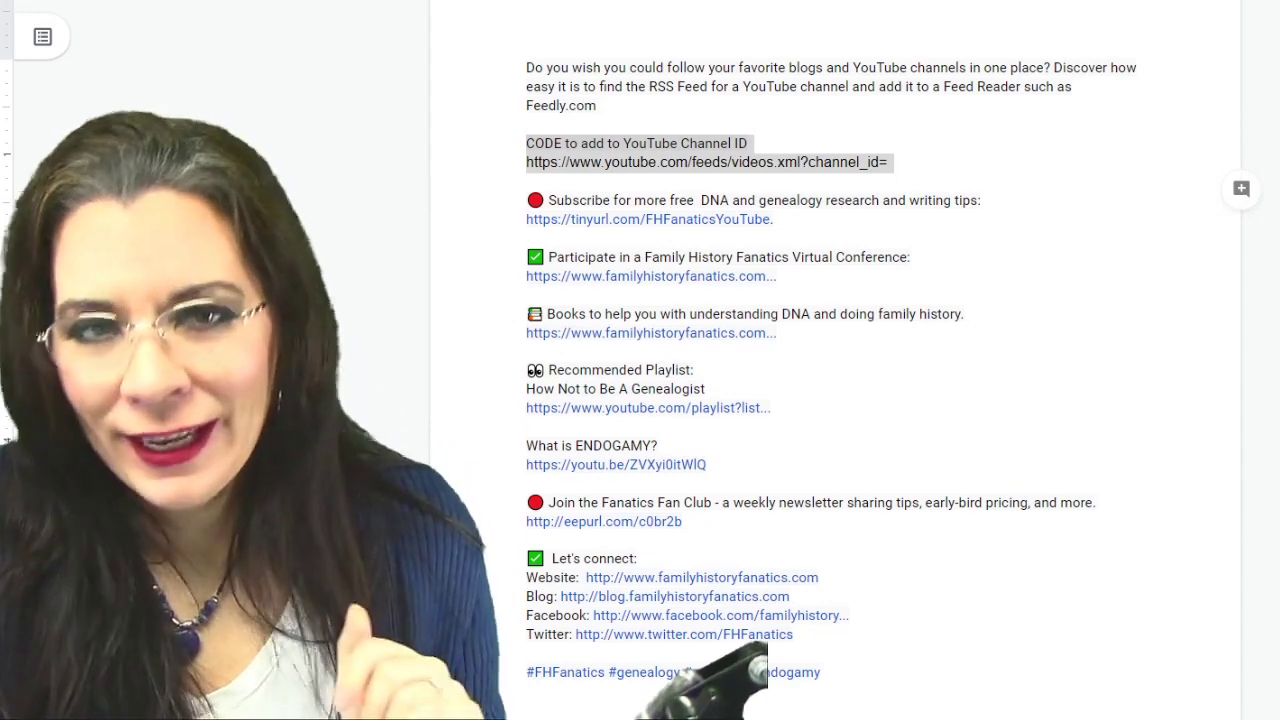
Step: Copy the feeds/videos.xml?channel_id= feed URL line from the Google Docs notes
click(600, 88)
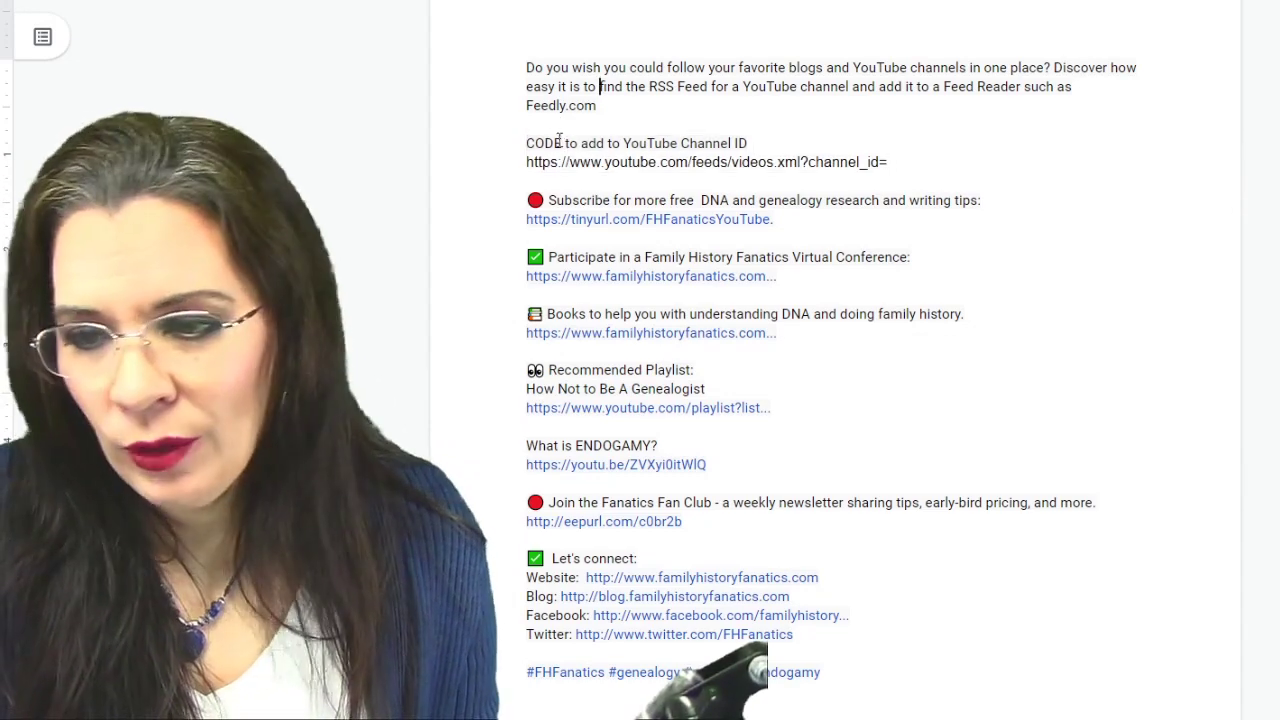
drag(526, 67, 636, 105)
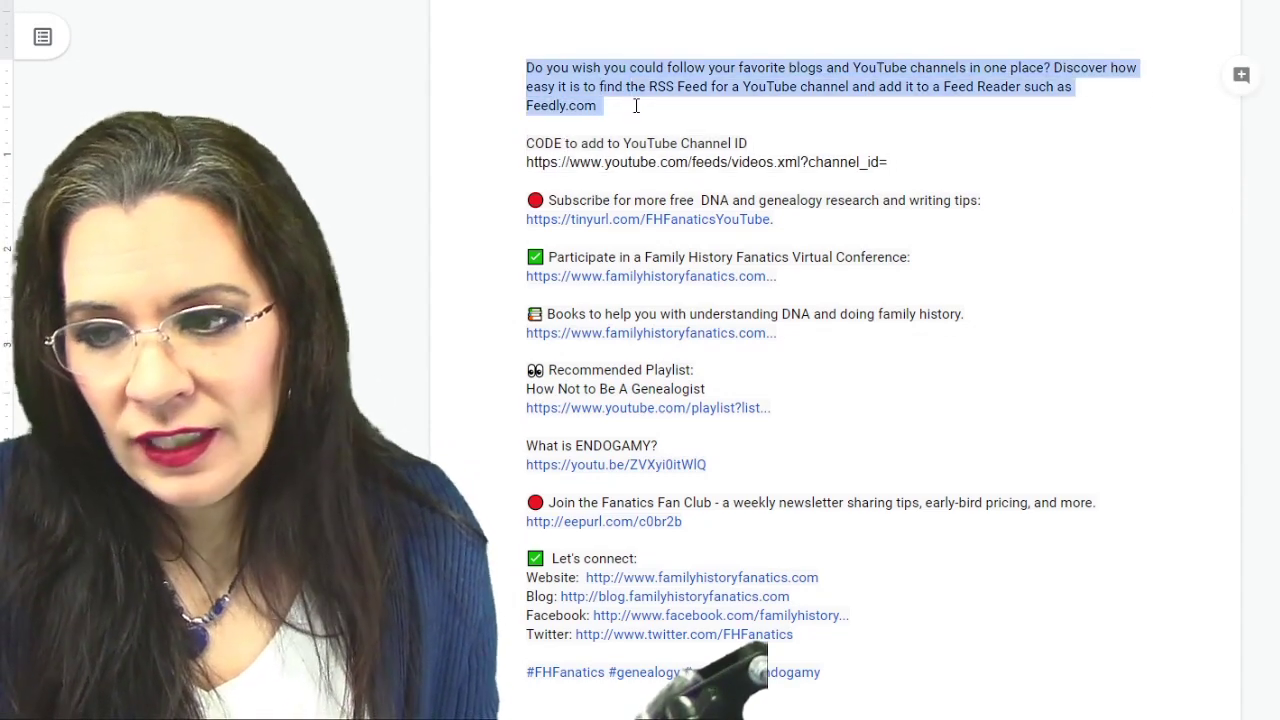
drag(519, 144, 913, 162)
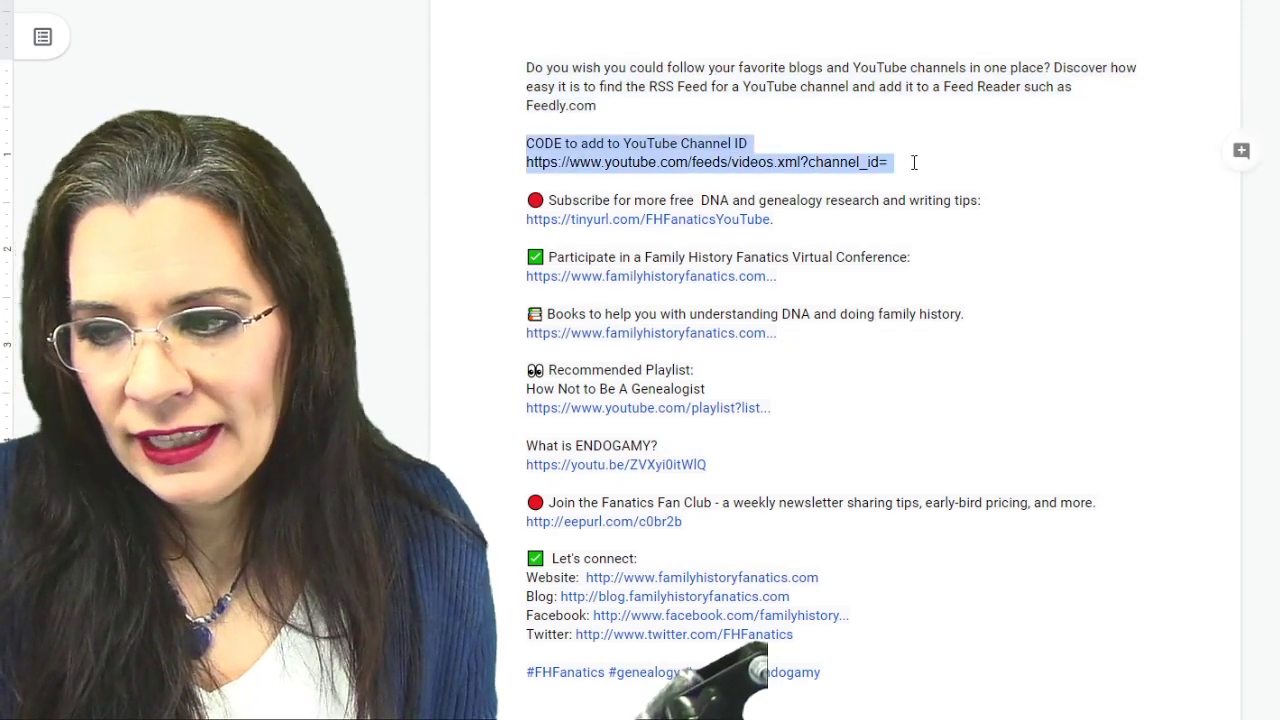
click(910, 163)
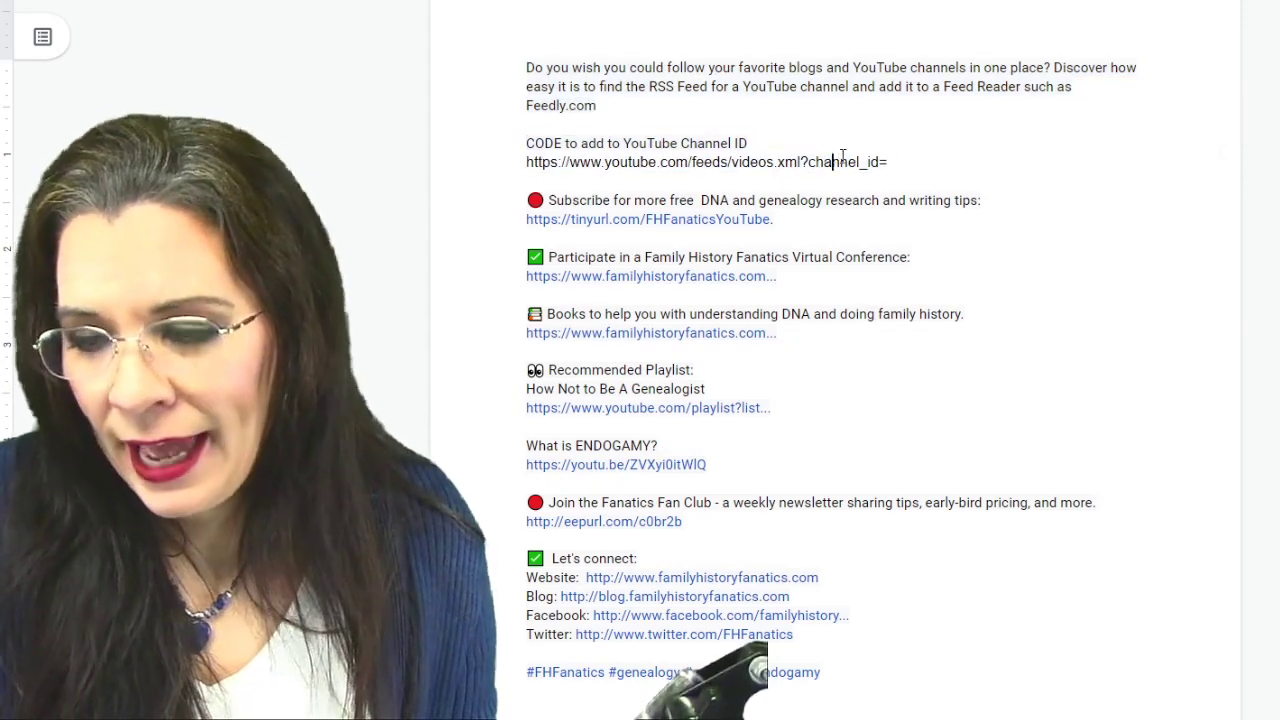
key(Left)
key(Left)
key(Left)
drag(922, 173, 486, 157)
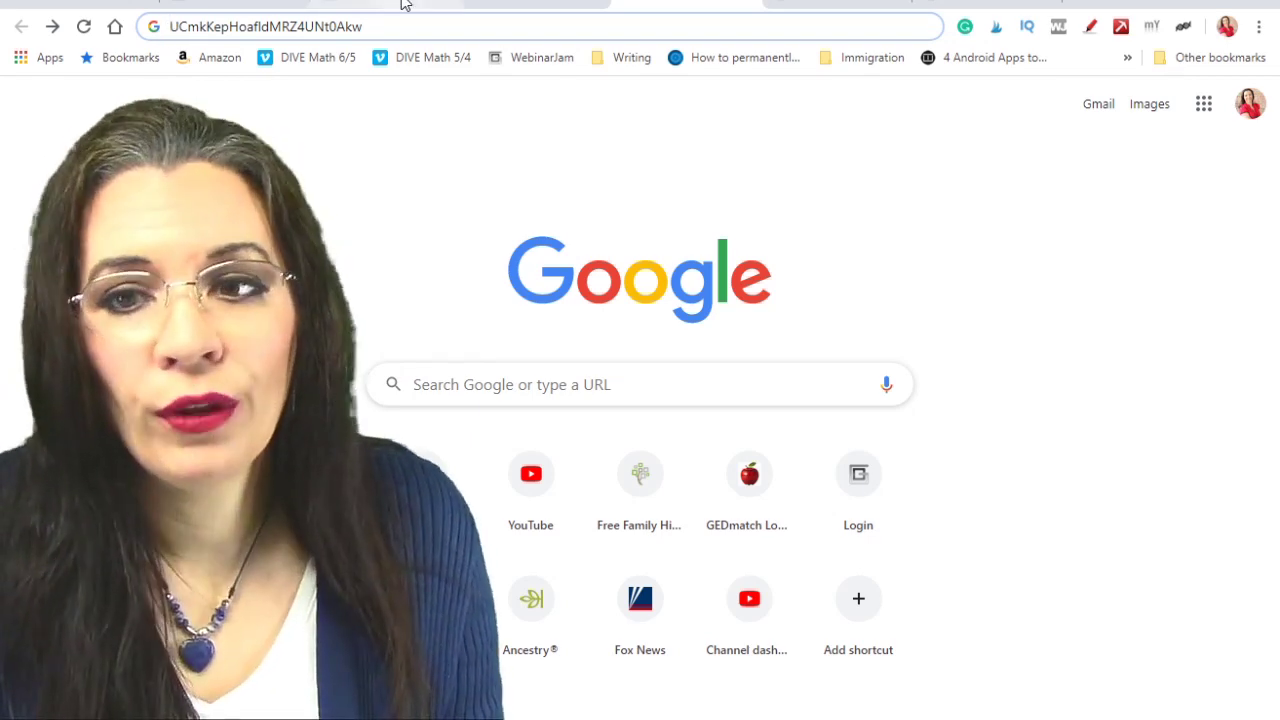
click(230, 22)
text(https://www.youtube.com/feeds/videos.xml?channel_id=)
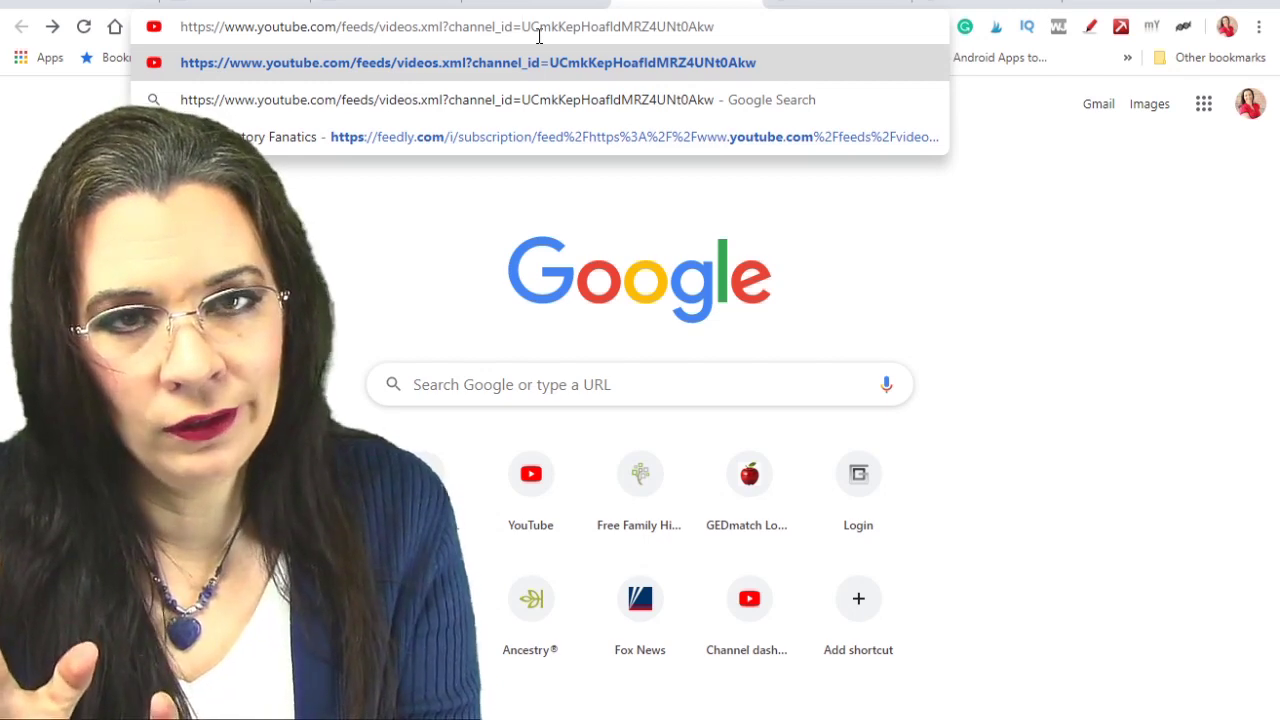
Step: Load the combined feed address, review the Family History Fanatics XML, and select its URL
key(Return)
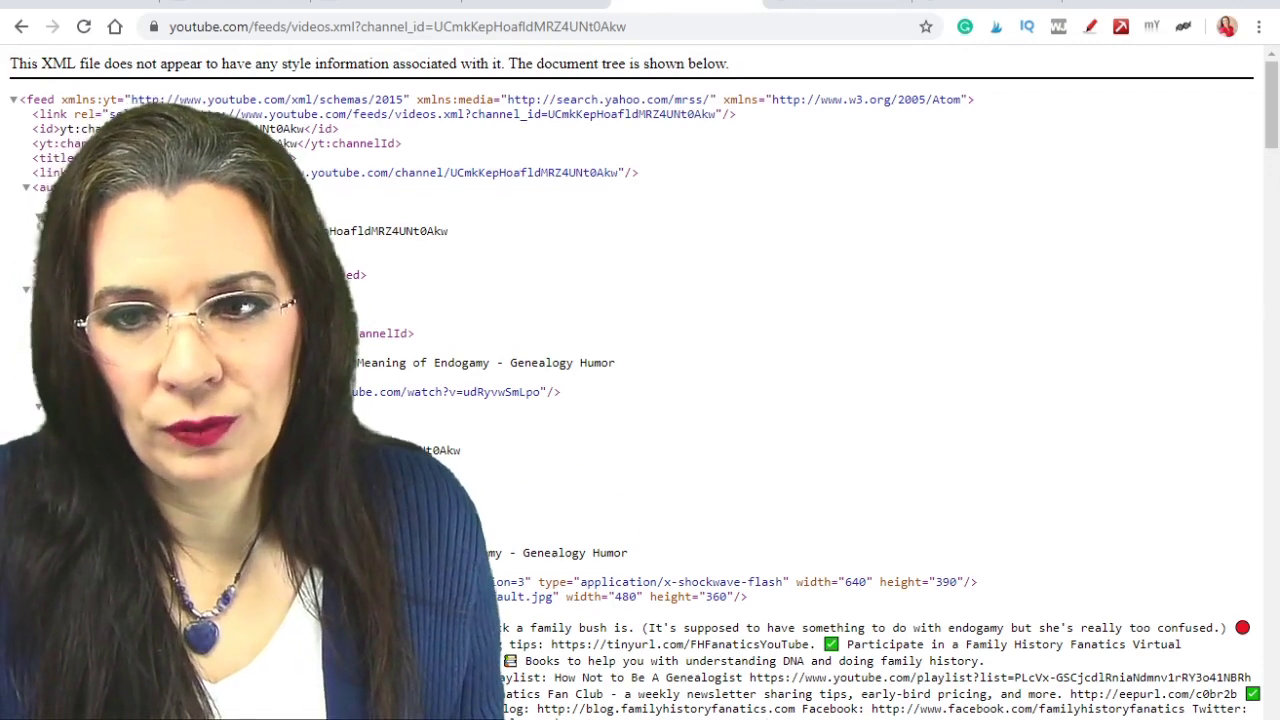
drag(66, 63, 300, 63)
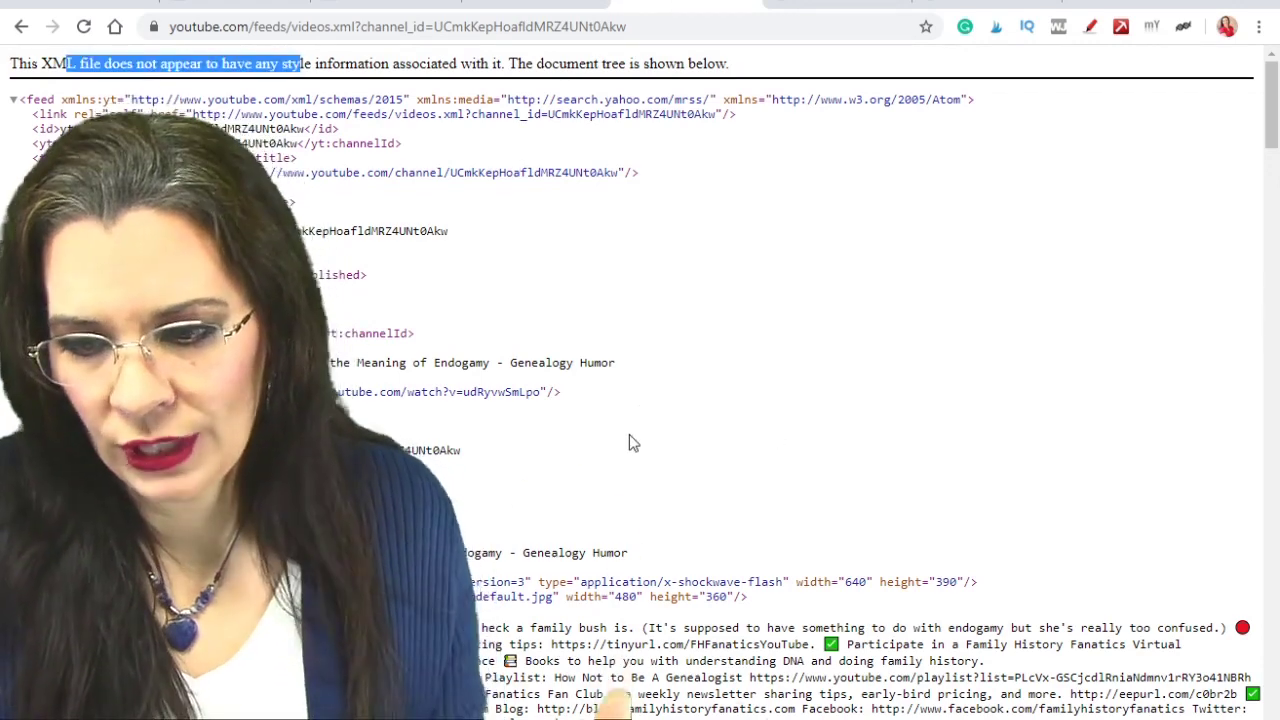
scroll(629, 440, down, 3)
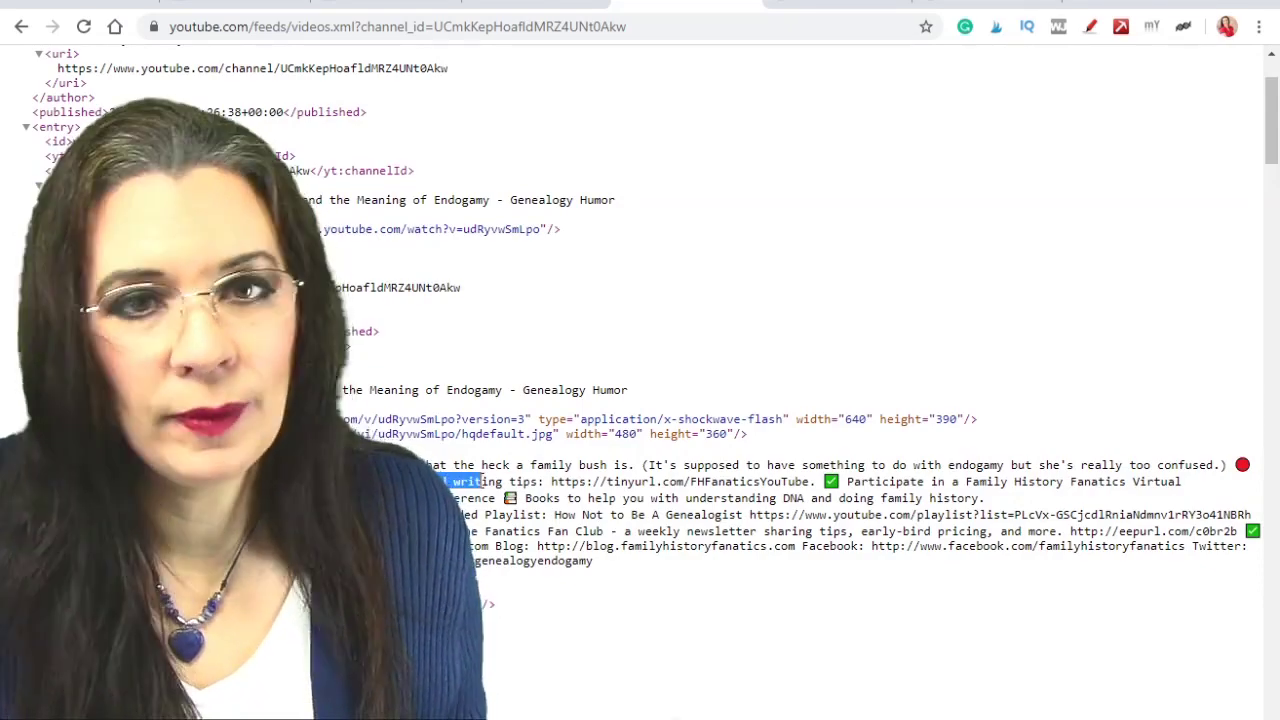
scroll(621, 610, down, 5)
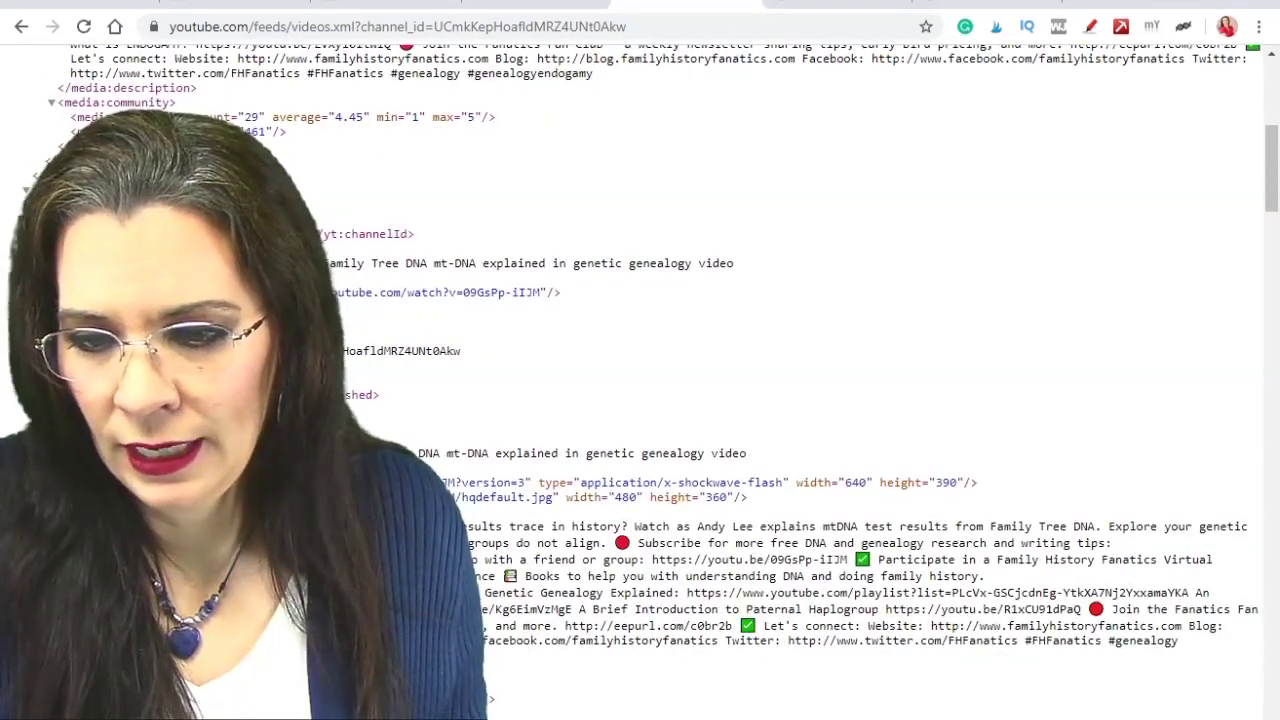
drag(455, 526, 1210, 592)
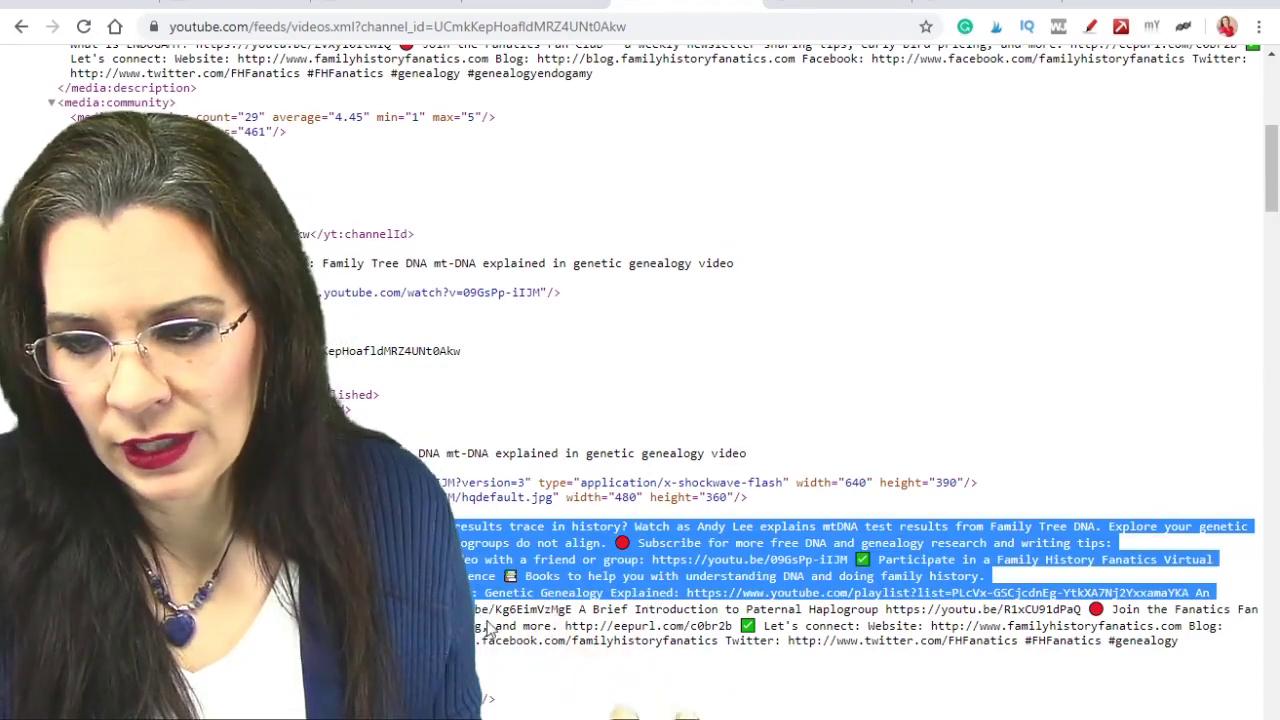
scroll(565, 665, down, 3)
scroll(565, 665, up, 10)
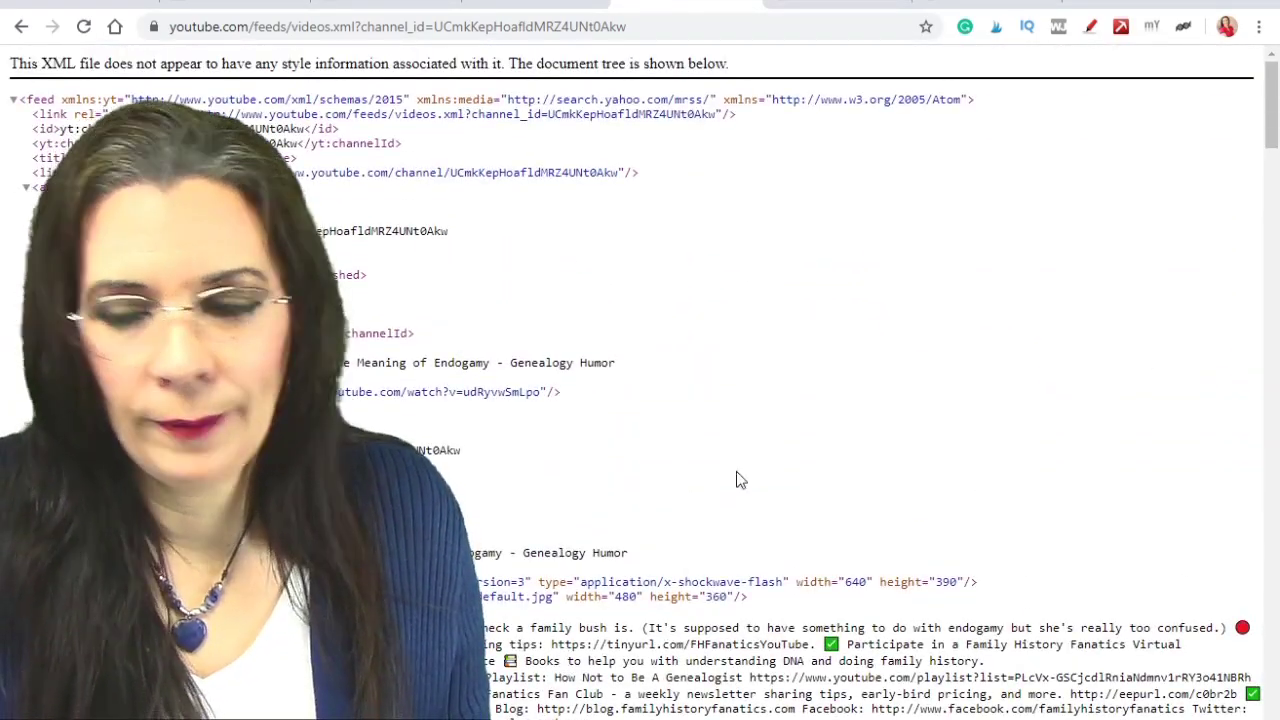
click(673, 26)
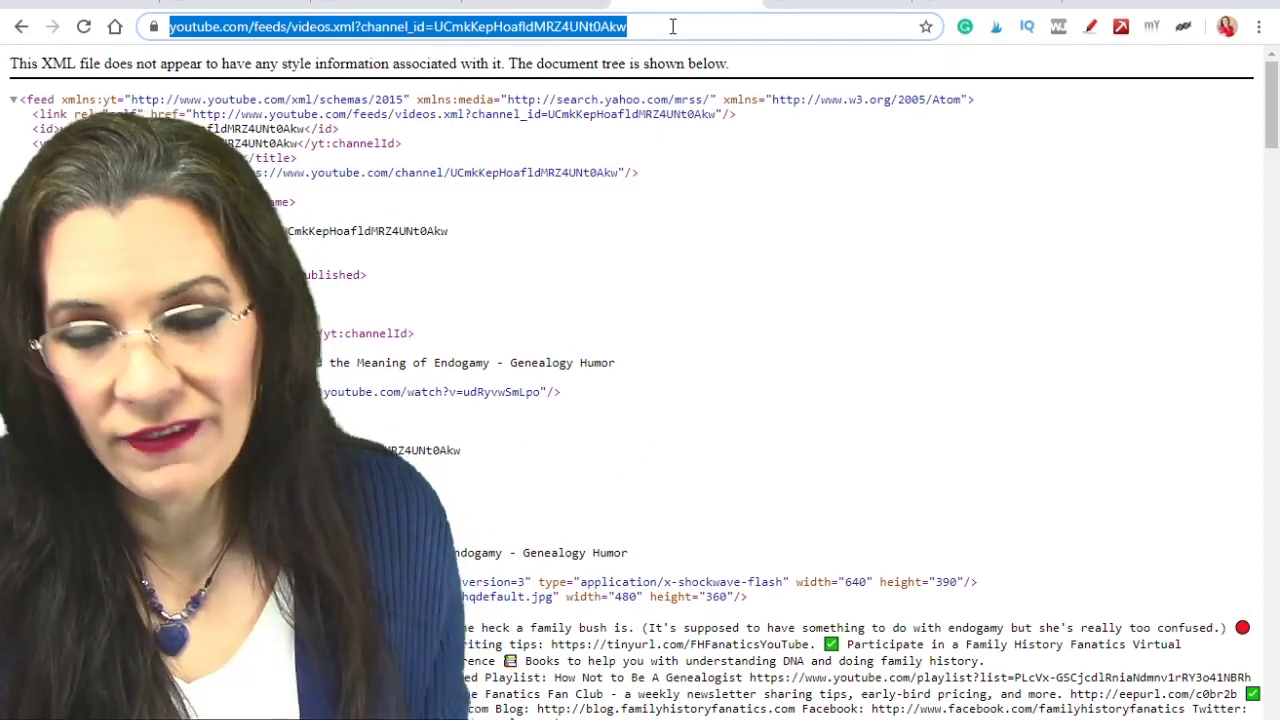
click(840, 4)
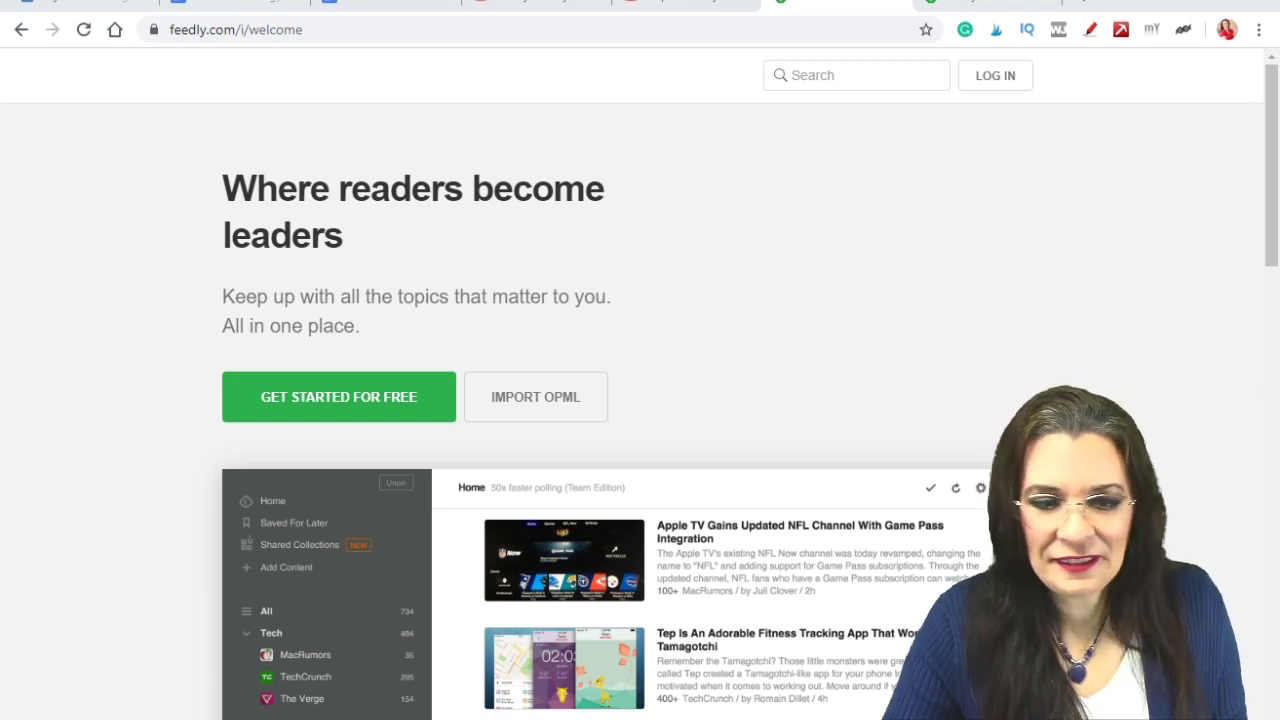
Step: Switch to the signed-in Feedly Today page and scroll through recent Genealogy articles
click(975, 3)
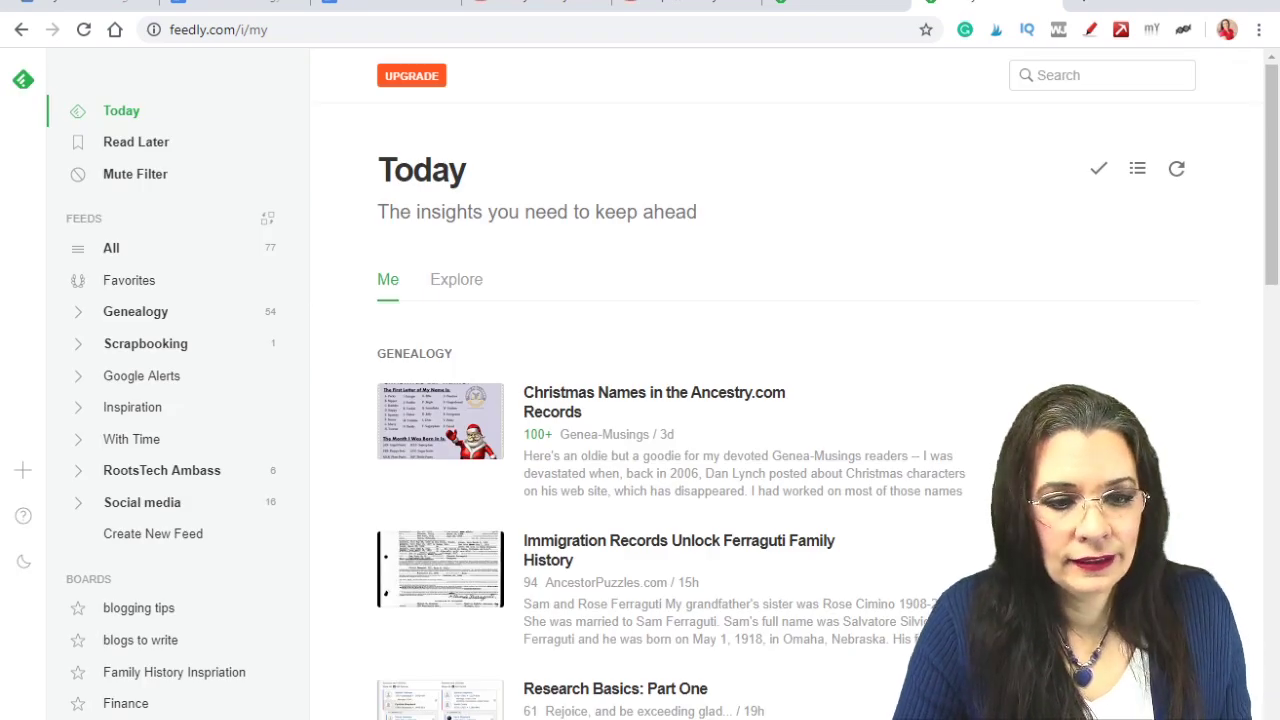
scroll(700, 450, down, 2)
scroll(700, 450, down, 5)
scroll(700, 450, down, 2)
scroll(700, 450, down, 2)
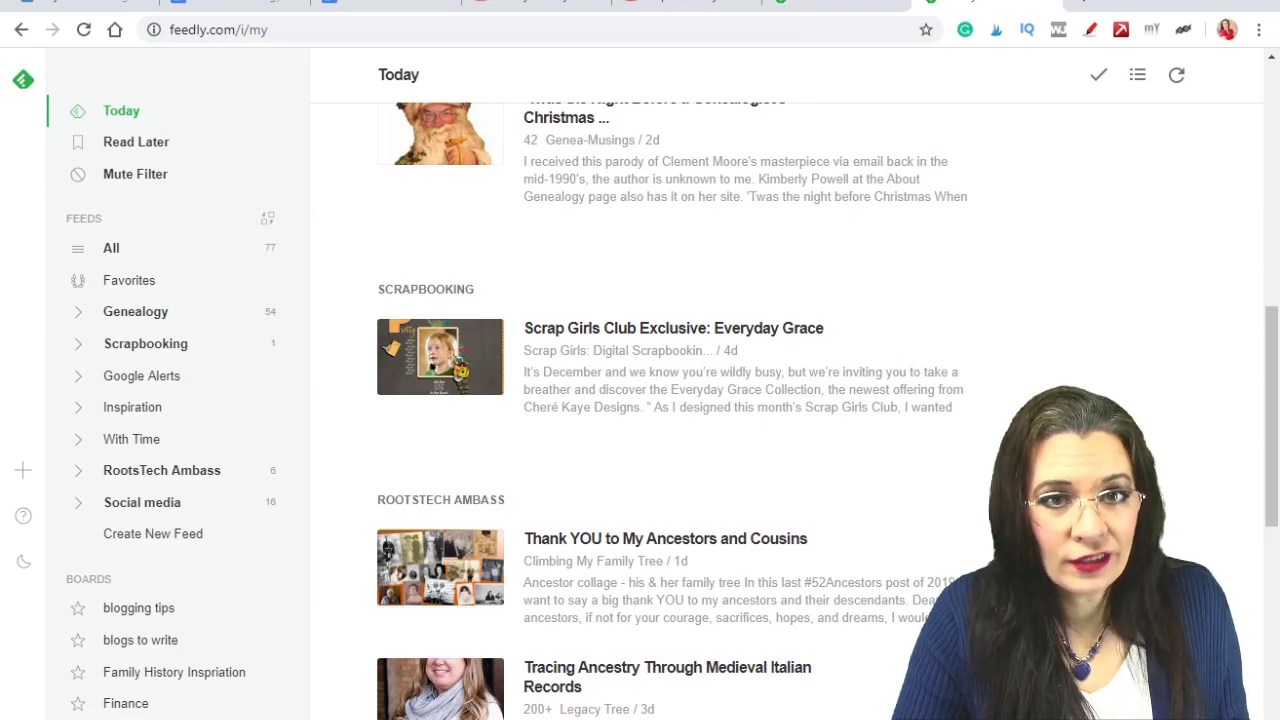
scroll(700, 400, down, 3)
scroll(700, 400, up, 8)
scroll(700, 400, up, 5)
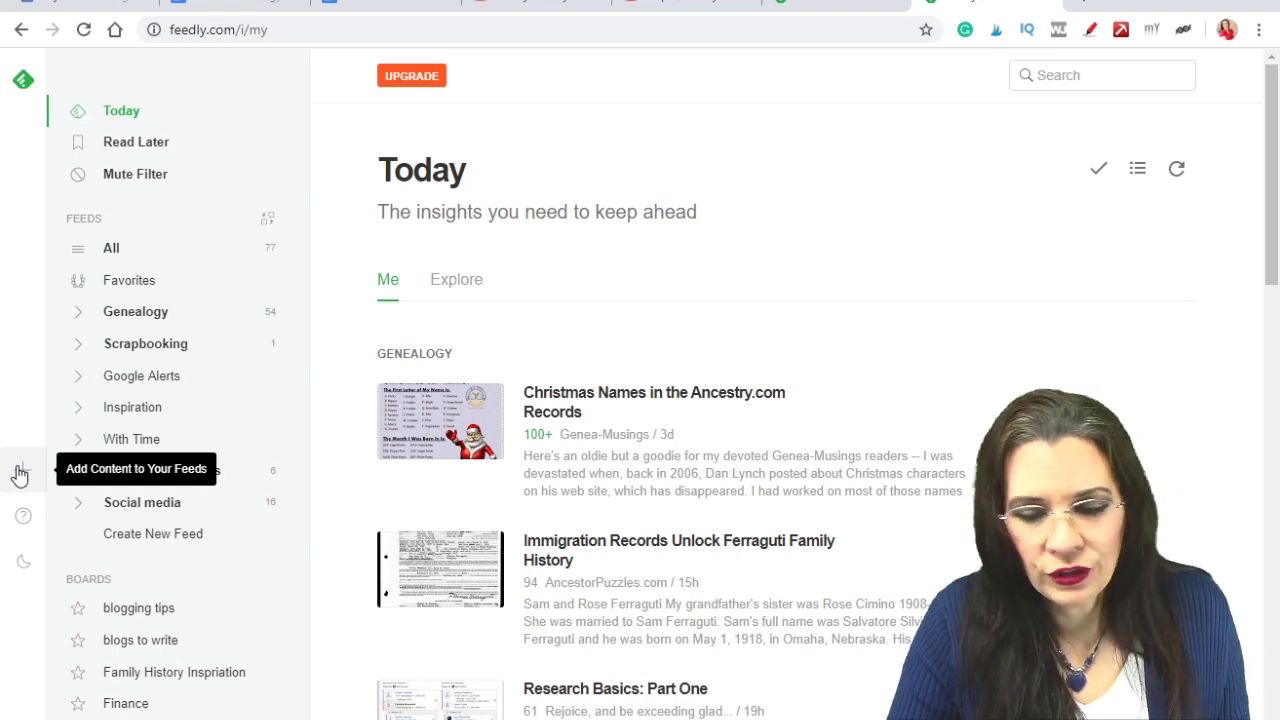
click(18, 472)
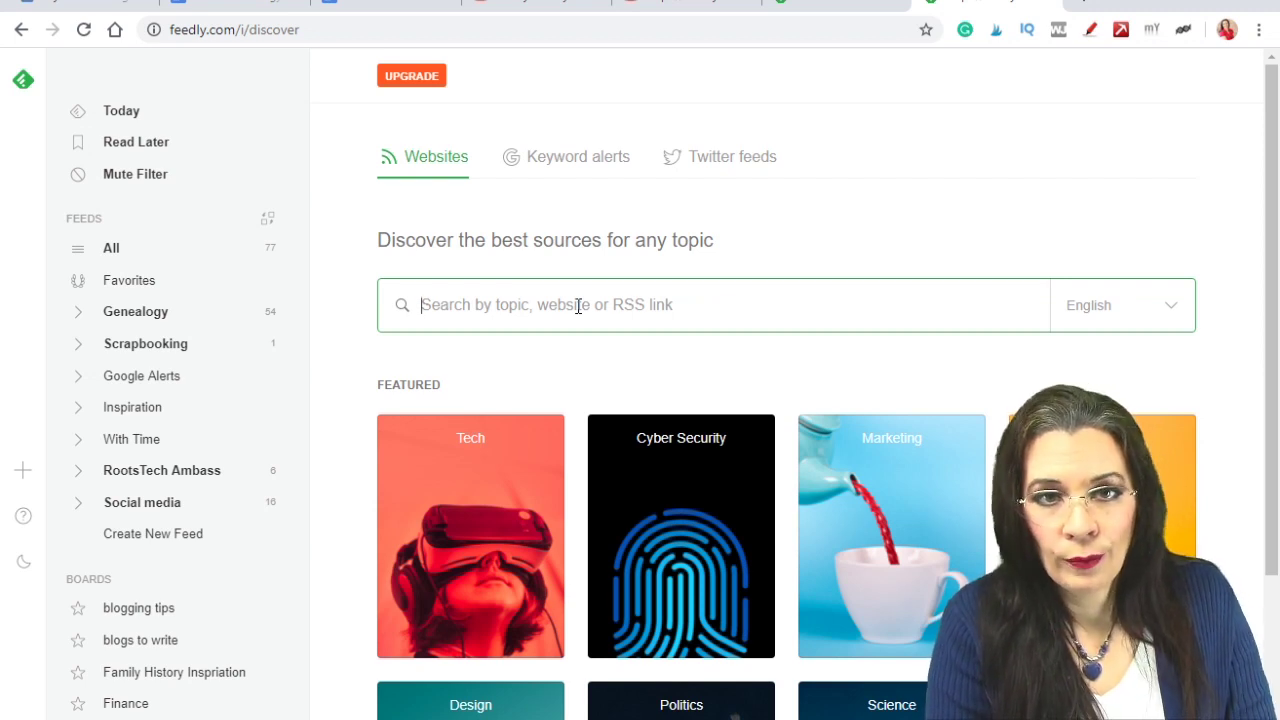
Step: Search Feedly sources for 'amy johnson crow' and scroll through the related genealogy sources
text(am)
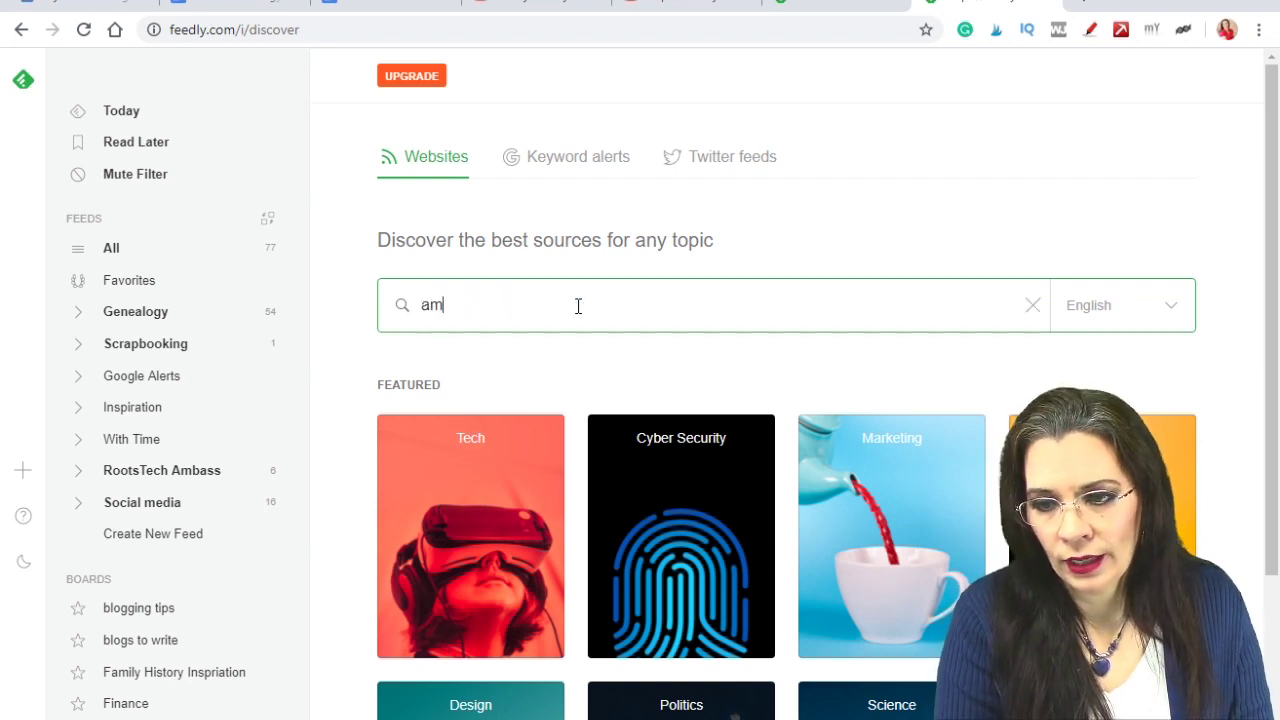
text(y johnson )
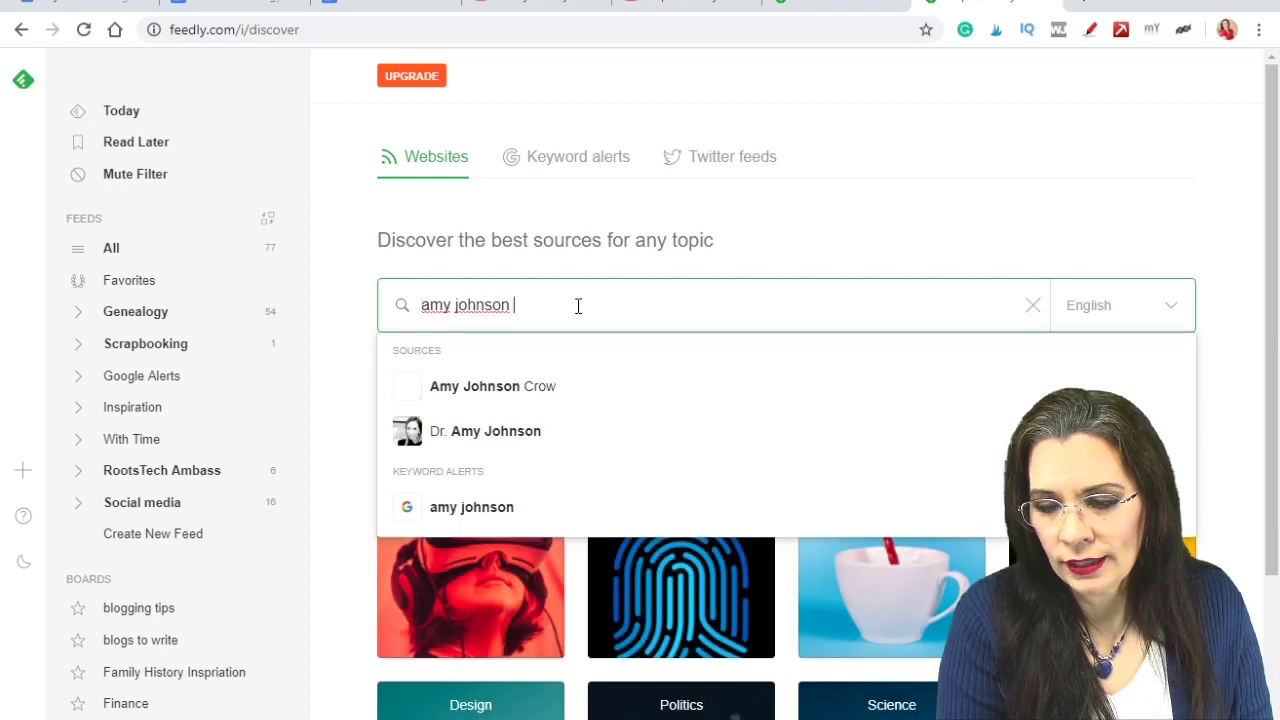
text(crow)
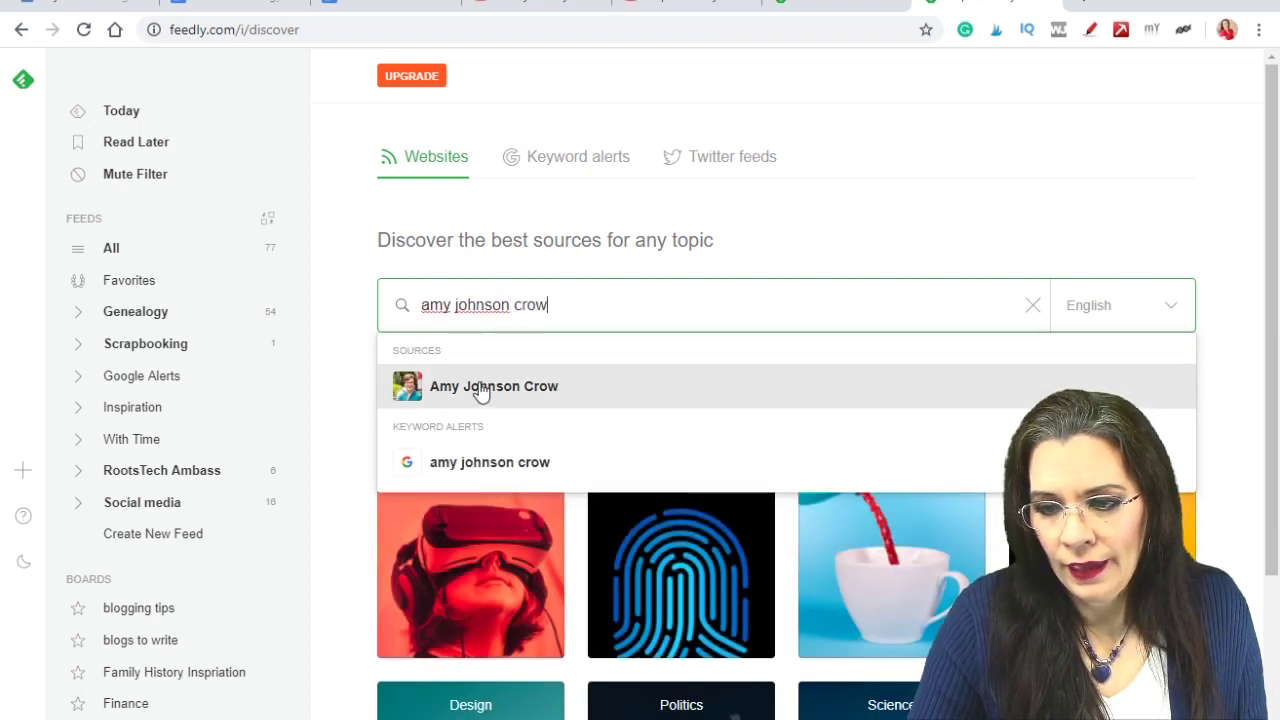
click(480, 390)
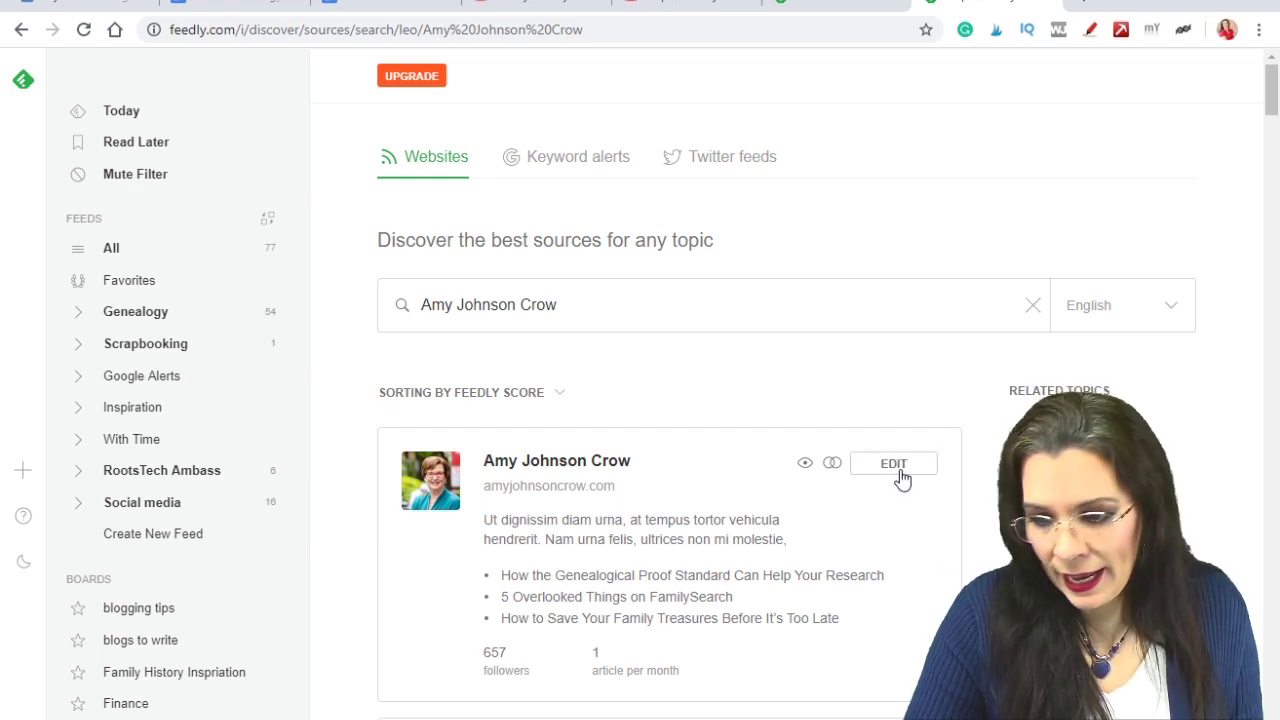
scroll(903, 480, down, 1)
scroll(903, 480, down, 2)
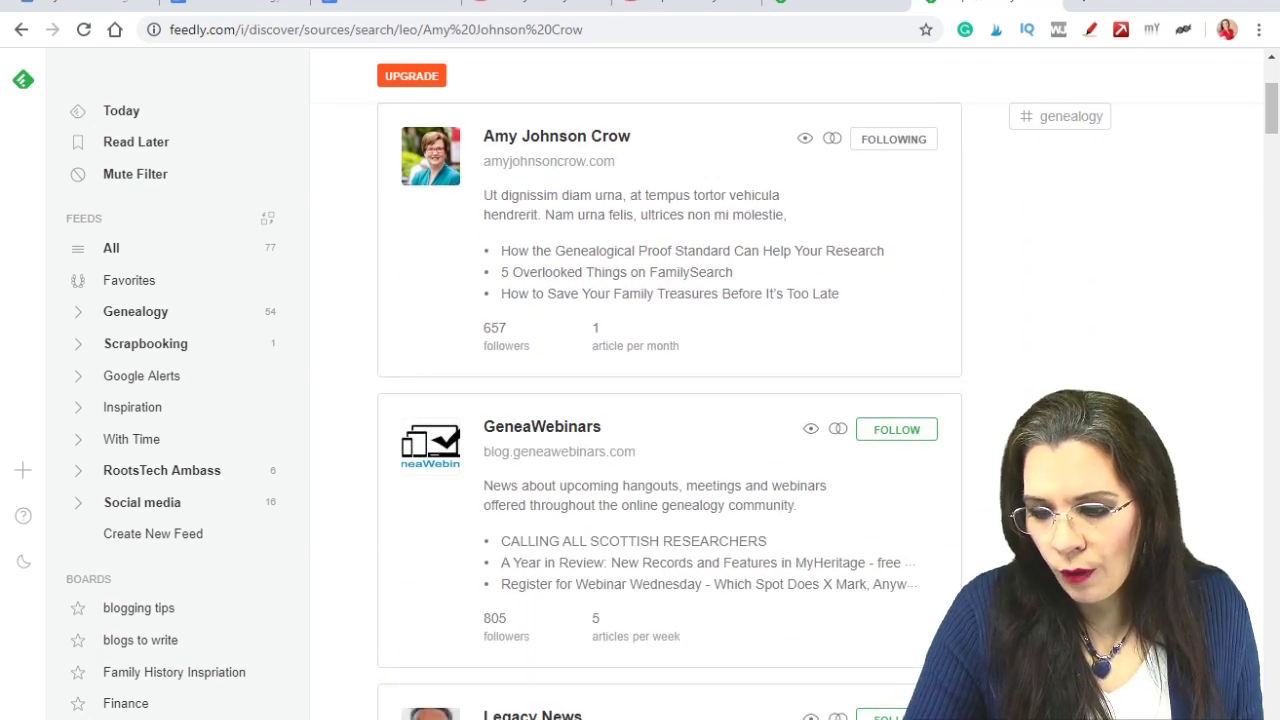
scroll(669, 400, down, 2)
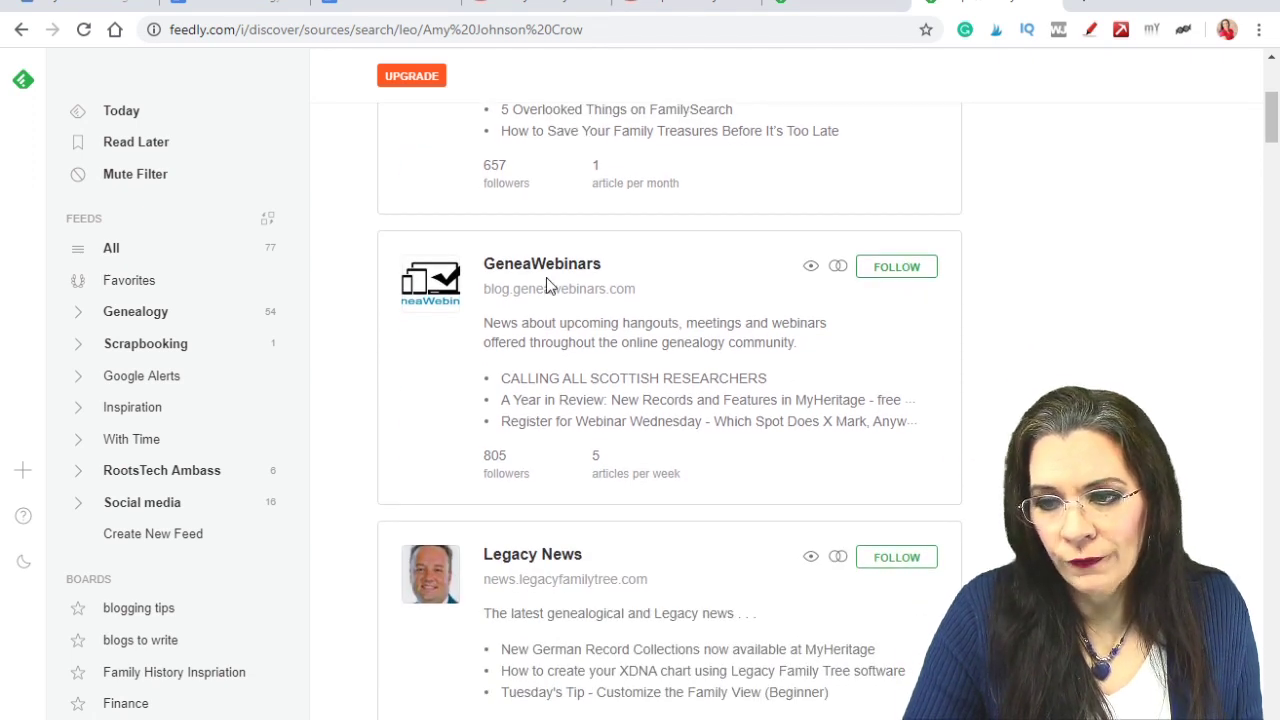
scroll(968, 342, down, 2)
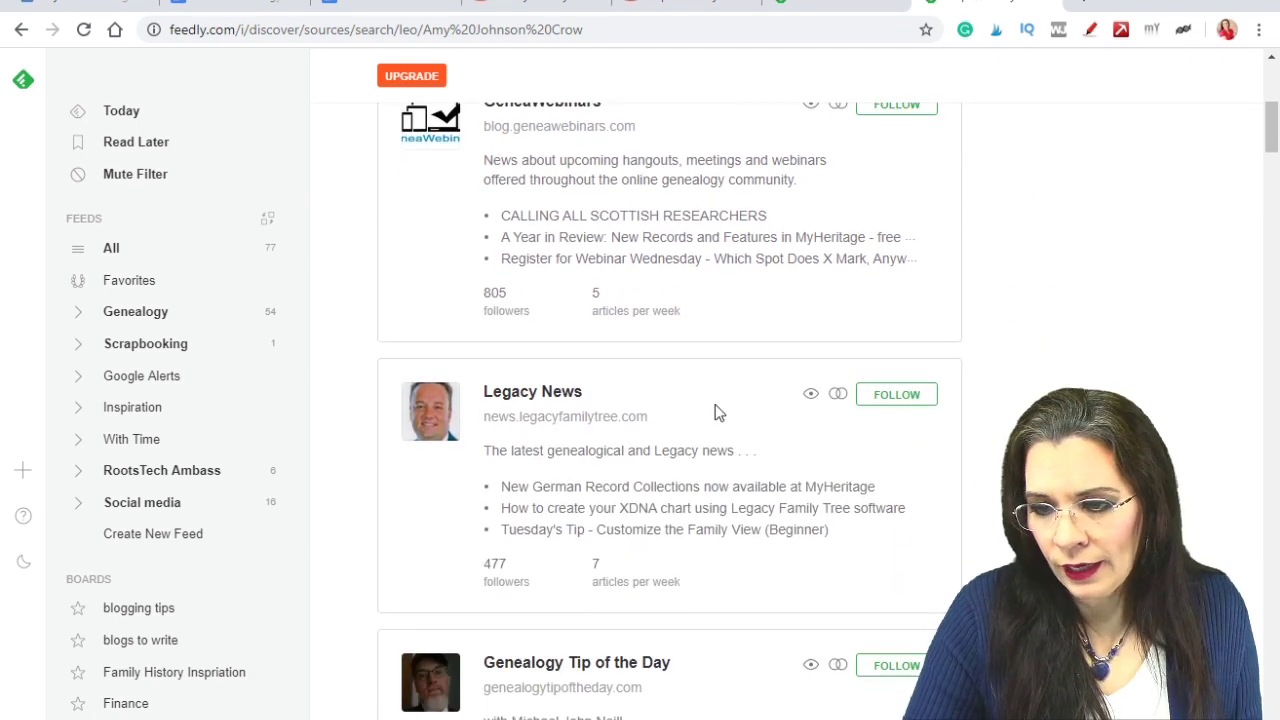
scroll(877, 522, down, 2)
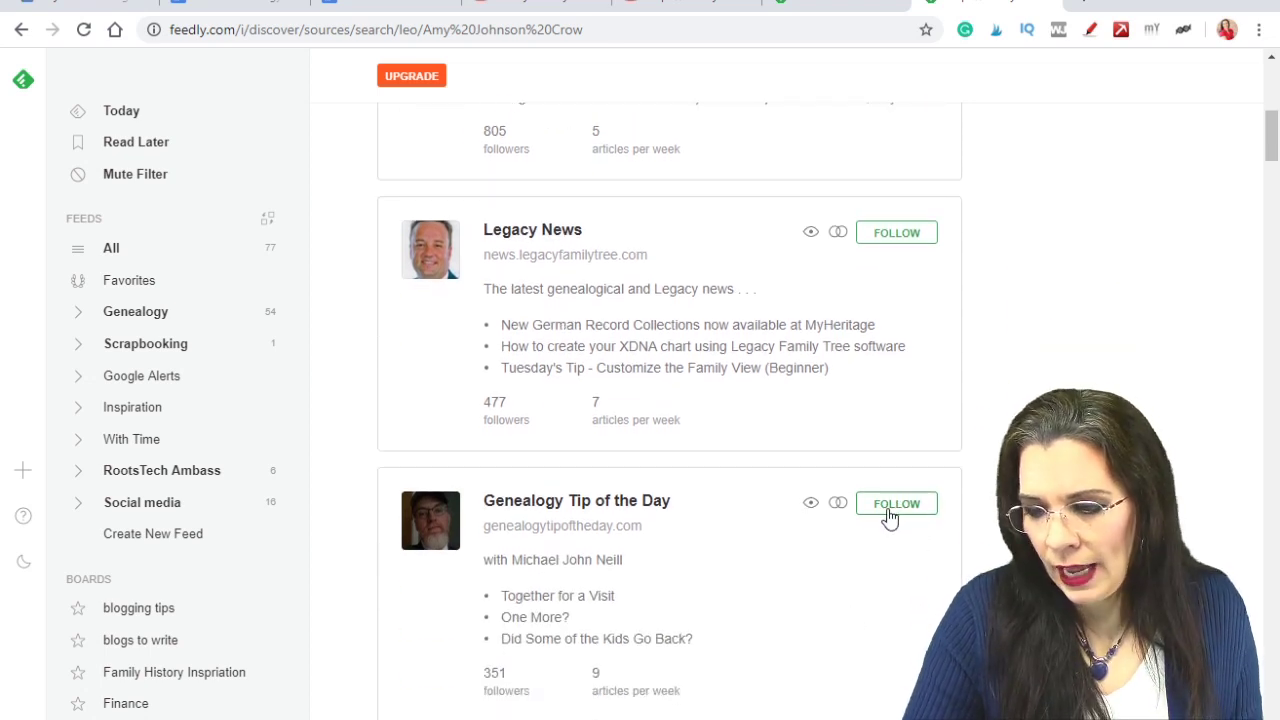
Step: Follow Genealogy Tip of the Day, filing it under the Genealogy feed
click(891, 513)
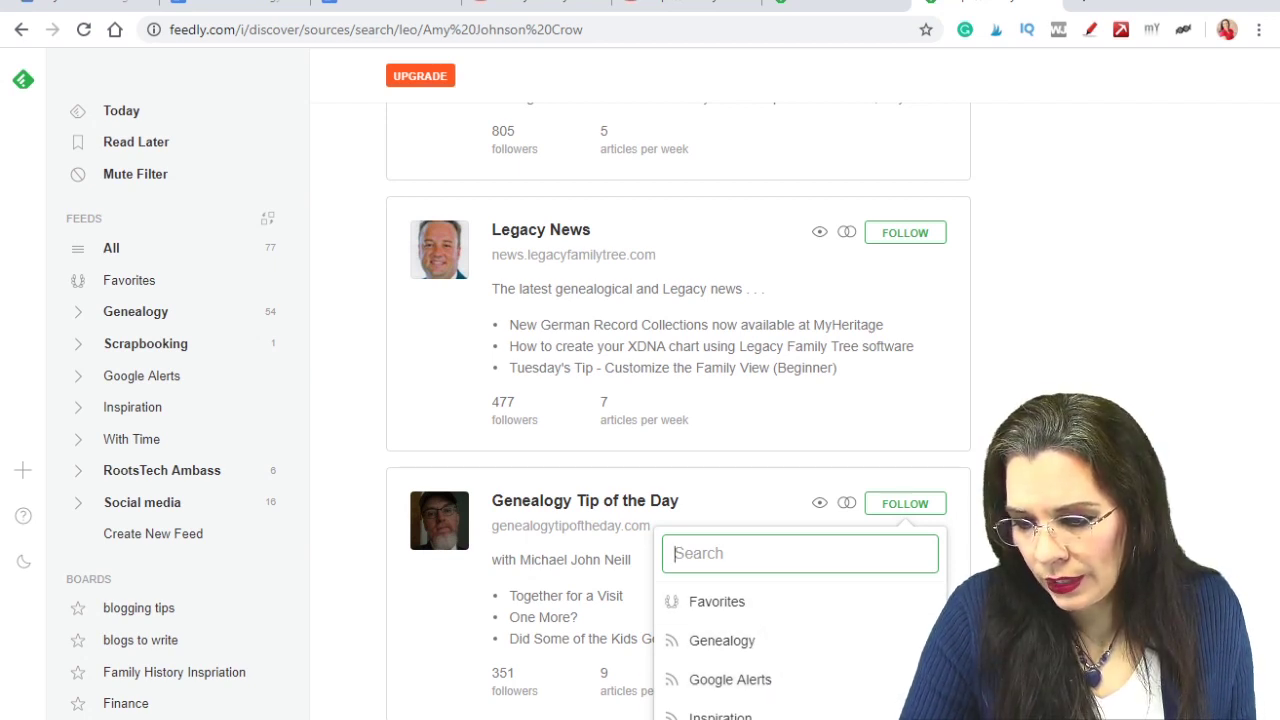
mouse_move(800, 640)
click(912, 642)
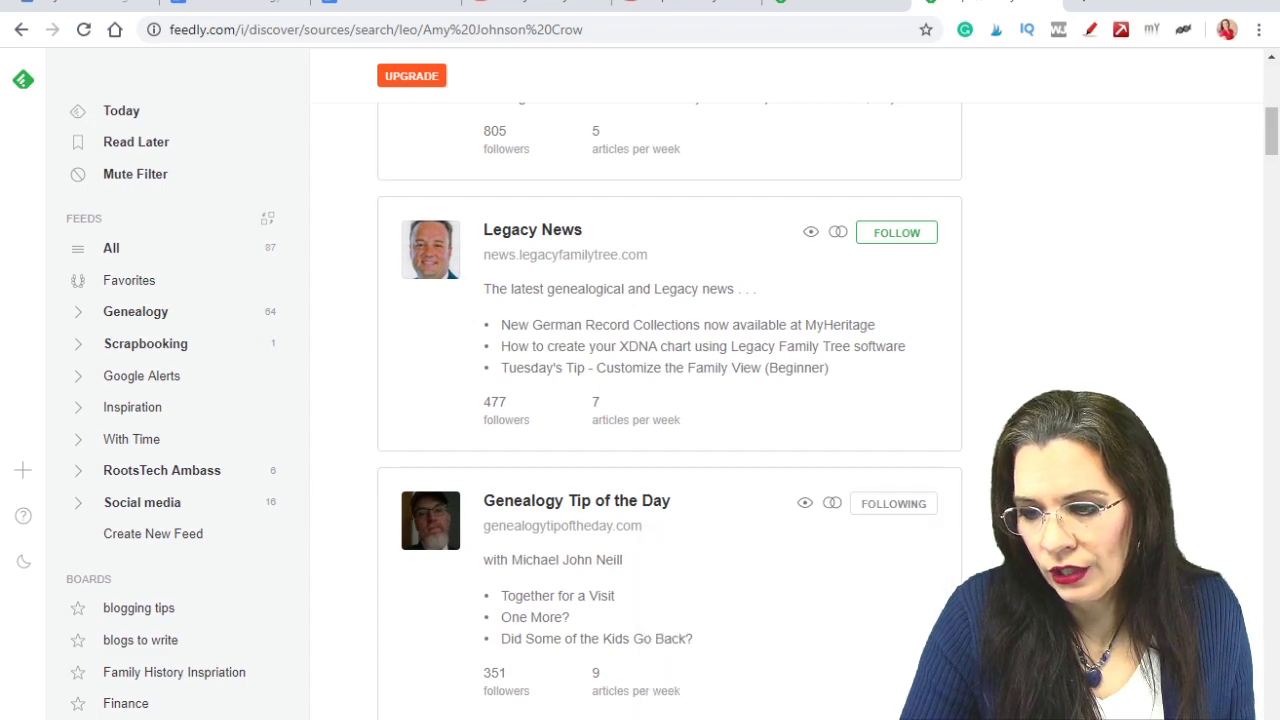
scroll(670, 400, up, 10)
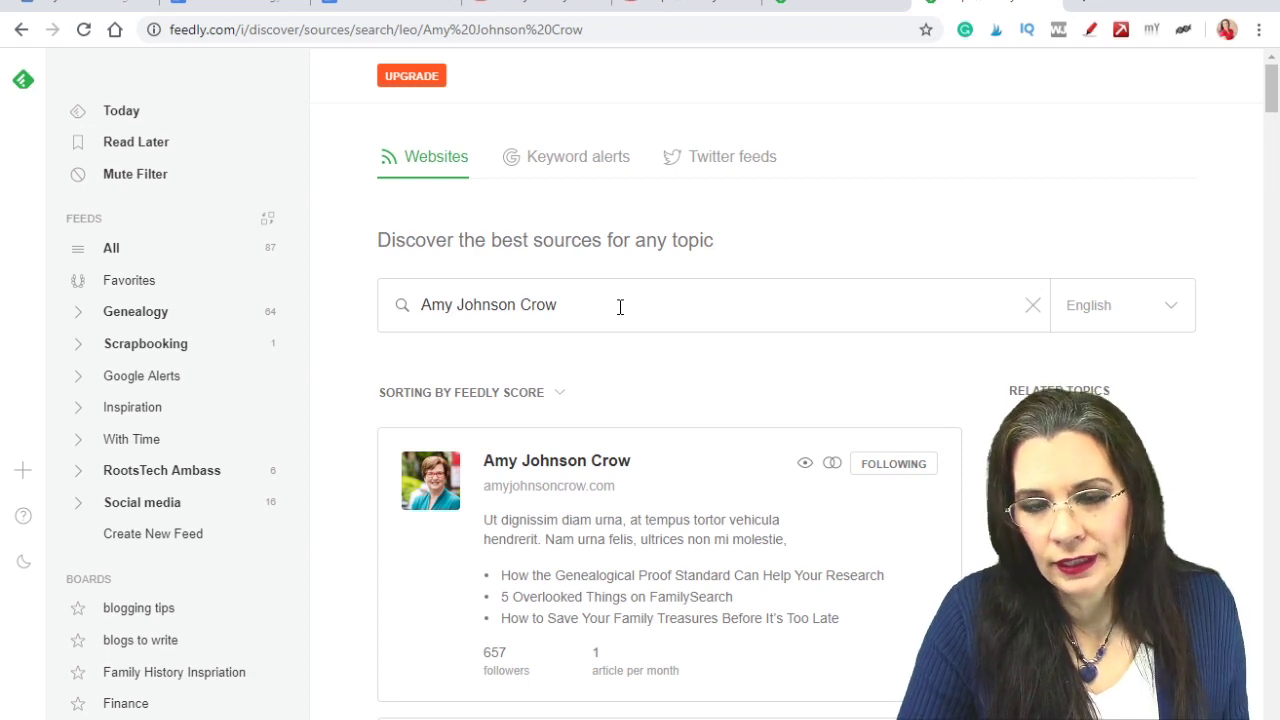
click(509, 300)
Step: Search 'Family History', view the Family History Fanatics blog result, then clear the search
triple_click(509, 300)
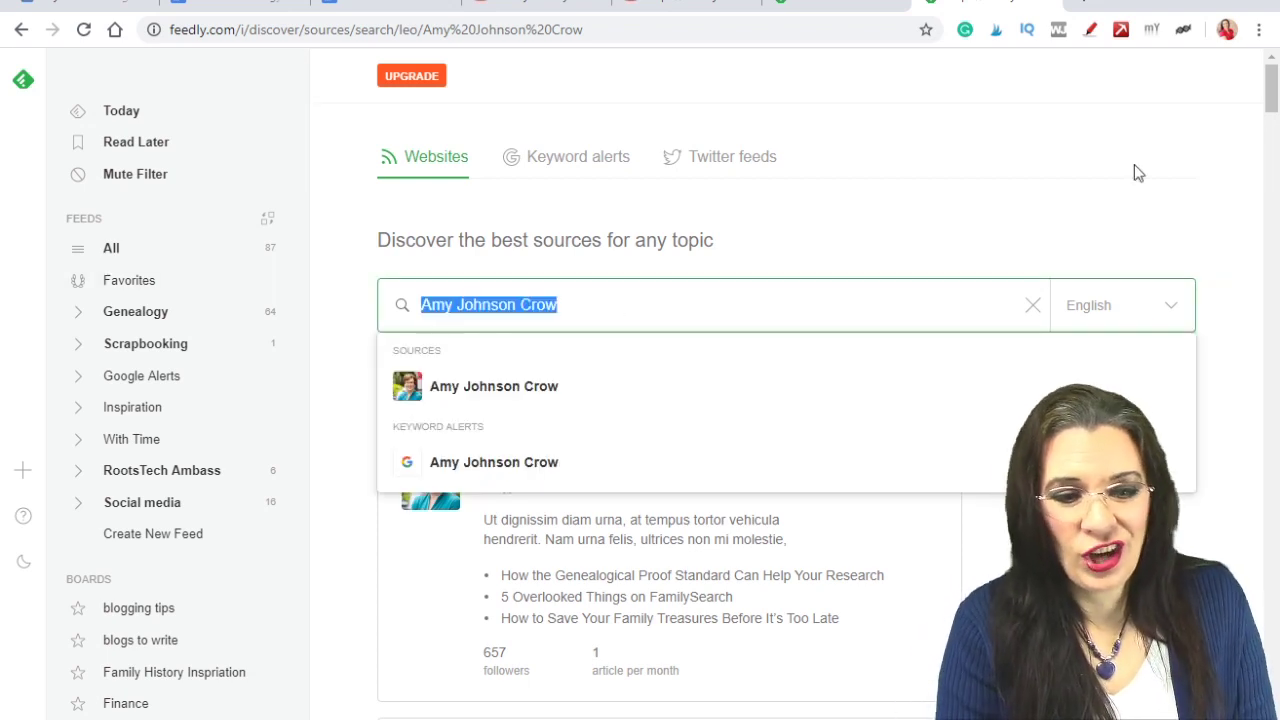
text(Family History)
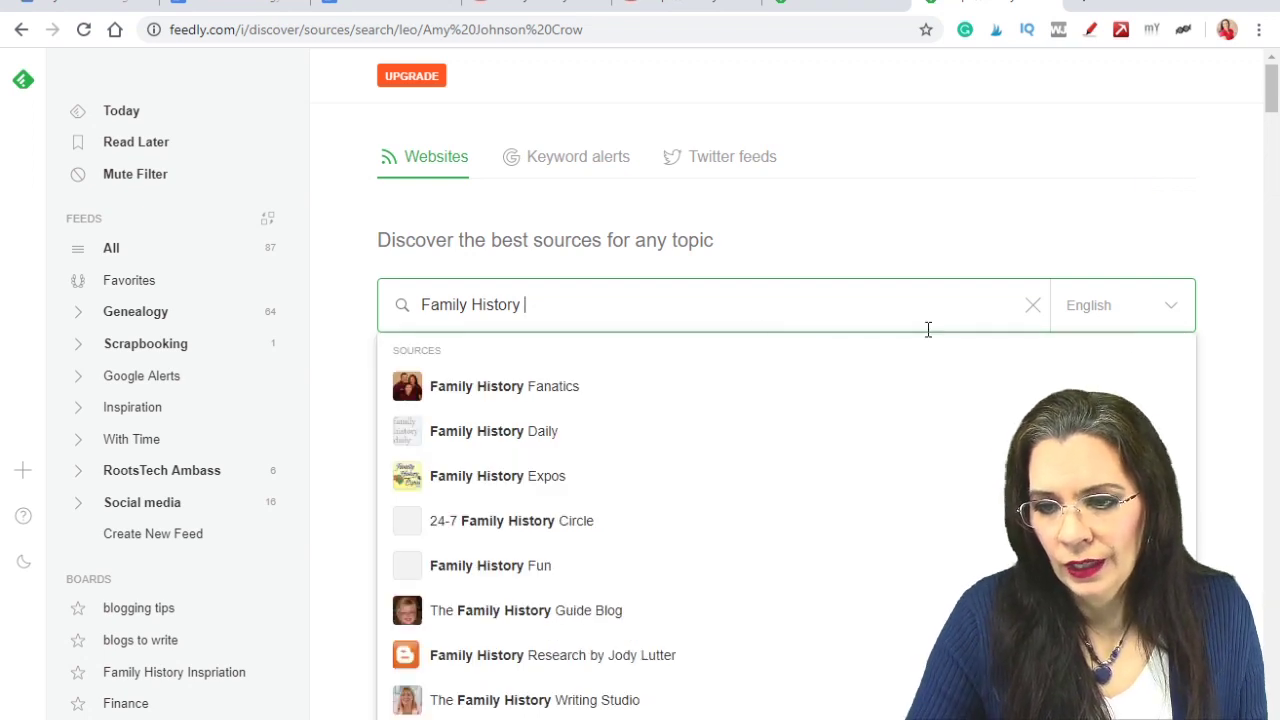
click(512, 397)
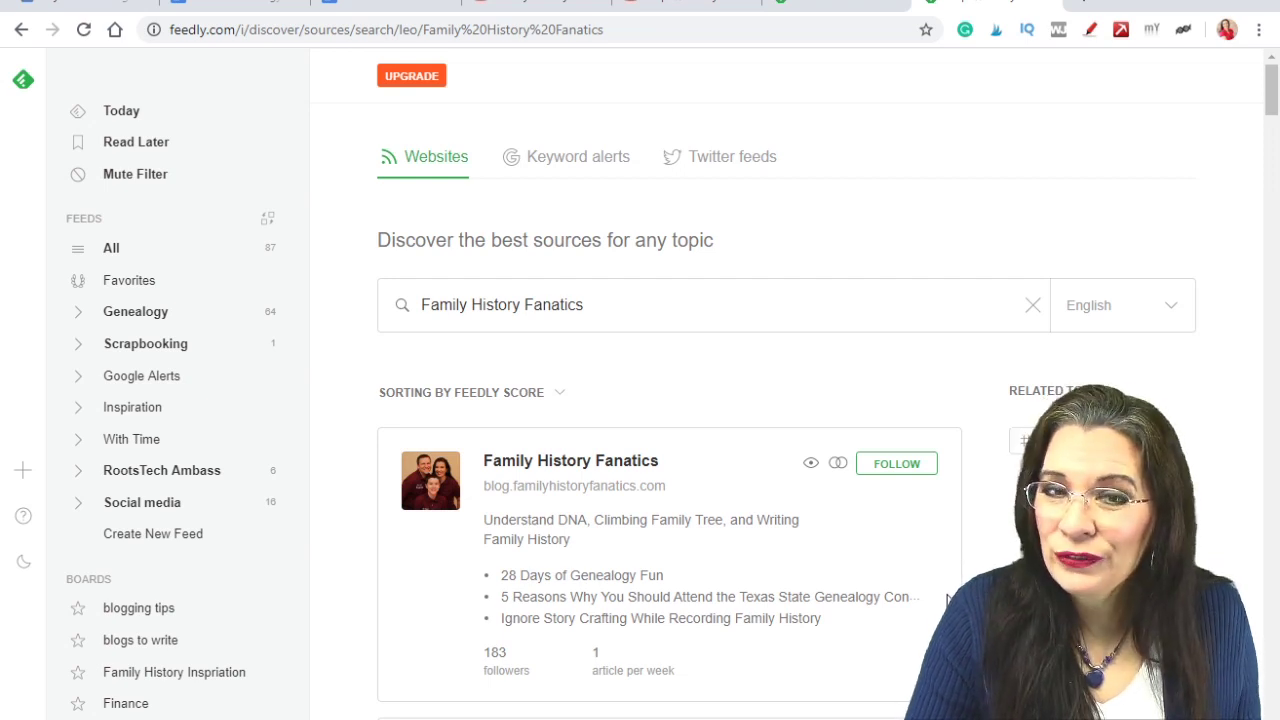
click(508, 305)
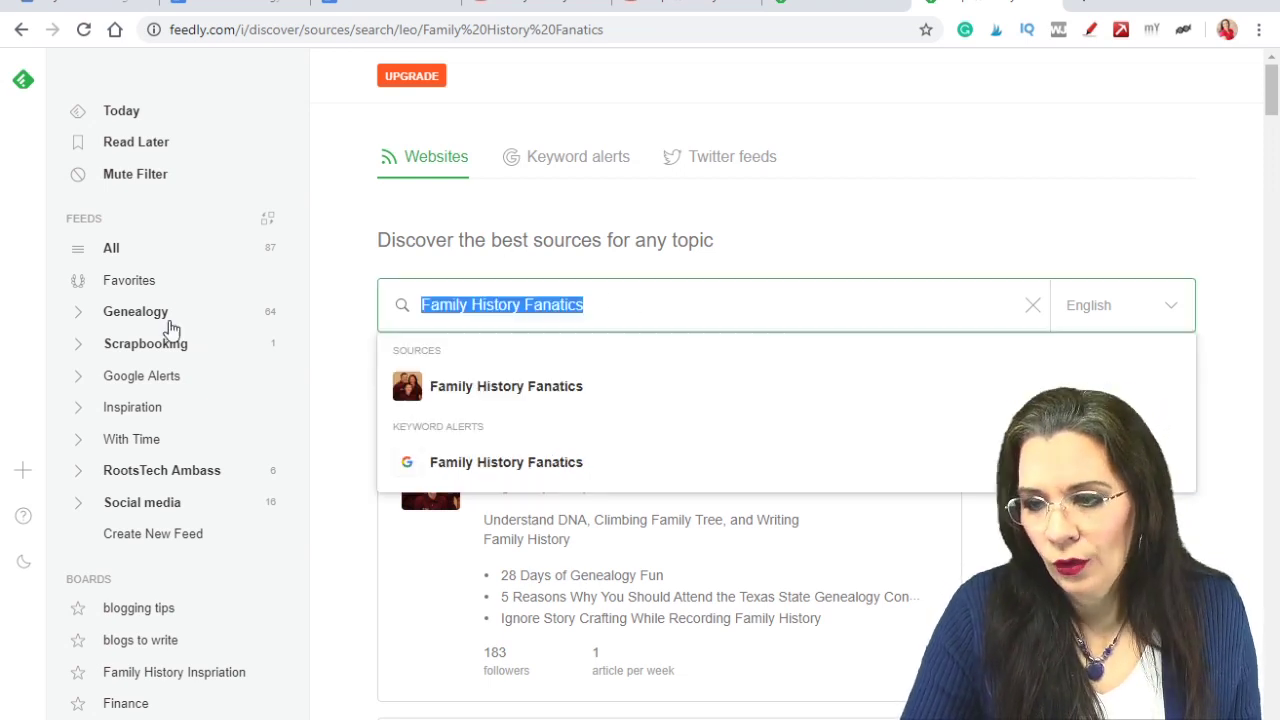
key(BackSpace)
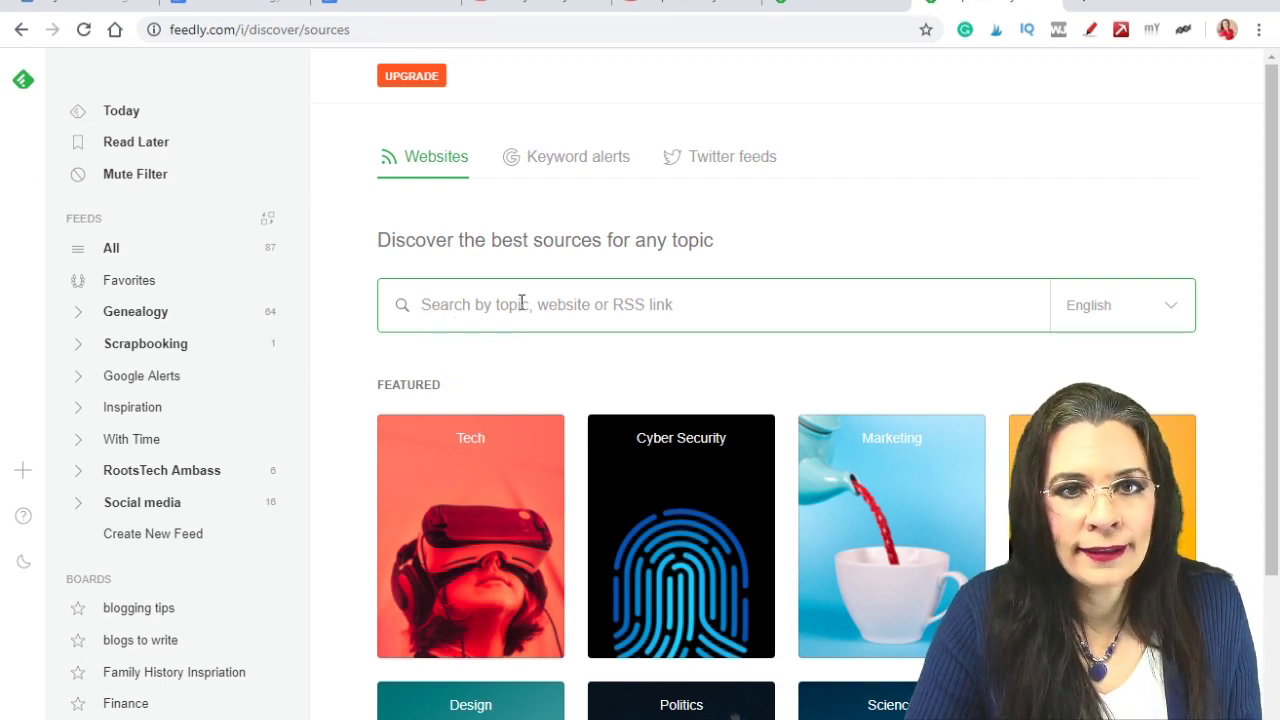
Step: Search Feedly with the pasted YouTube feed URL and add the result to Genealogy
key(ctrl+v)
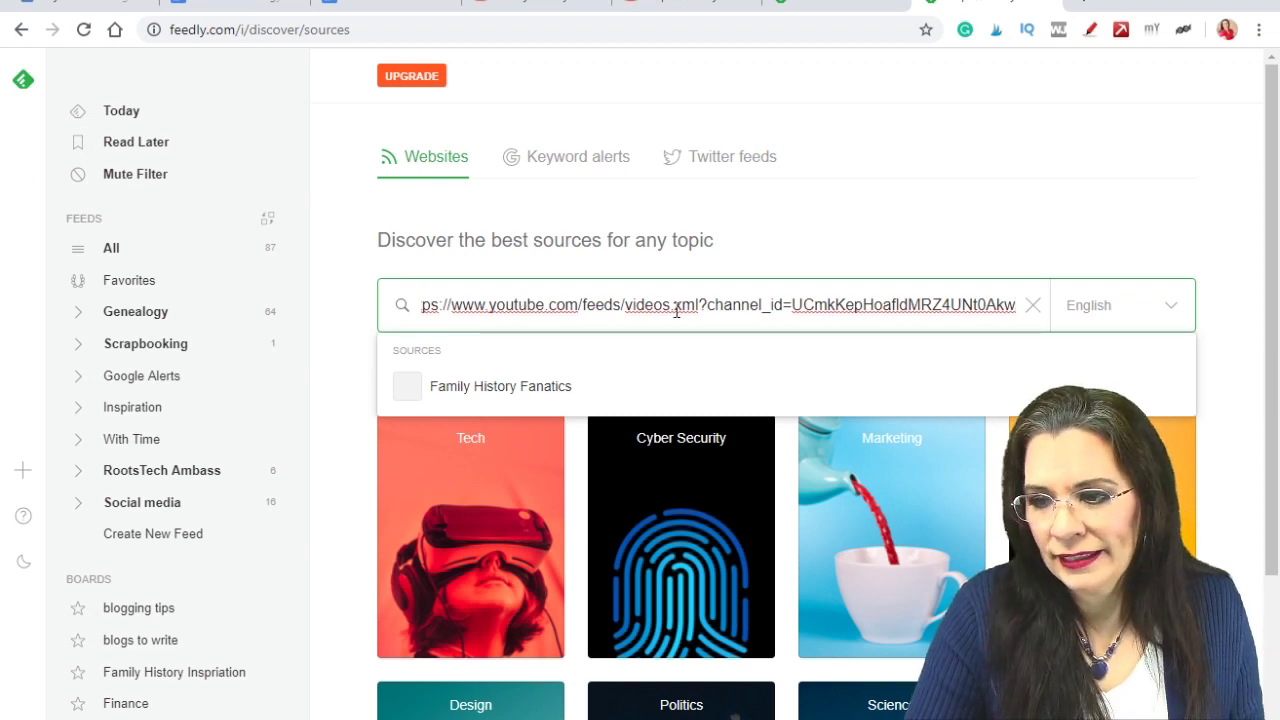
key(Return)
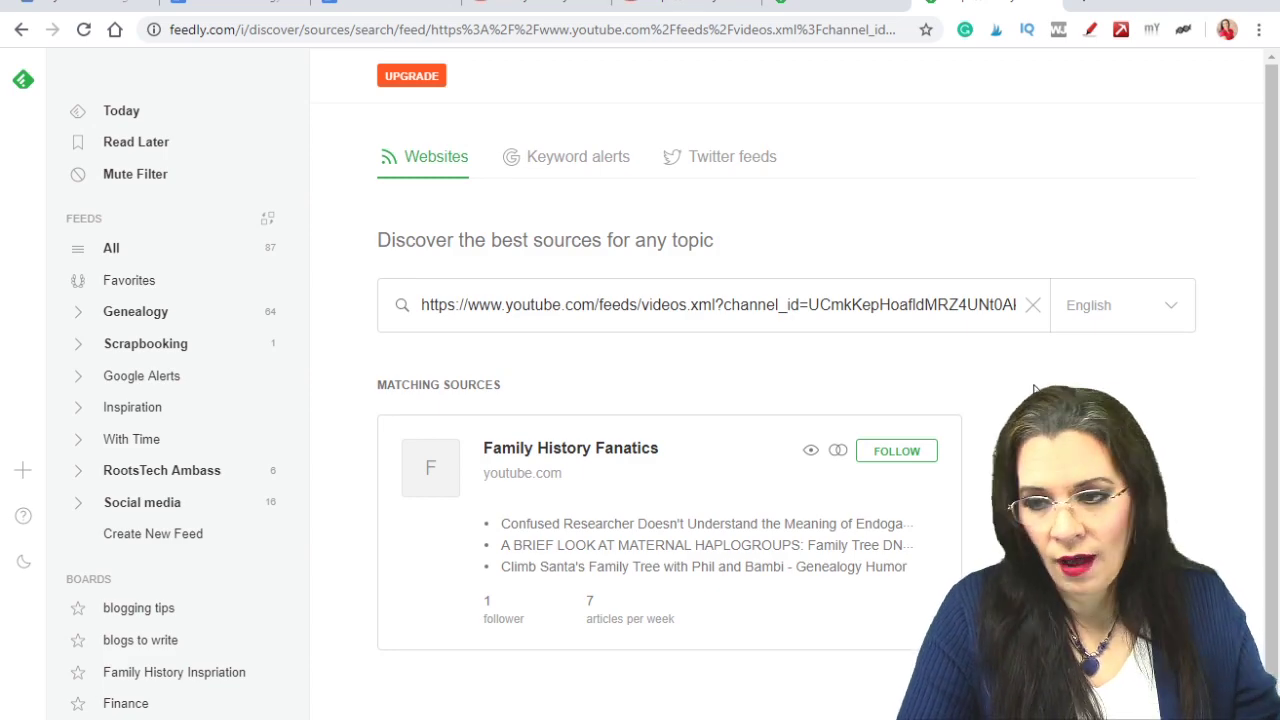
click(706, 4)
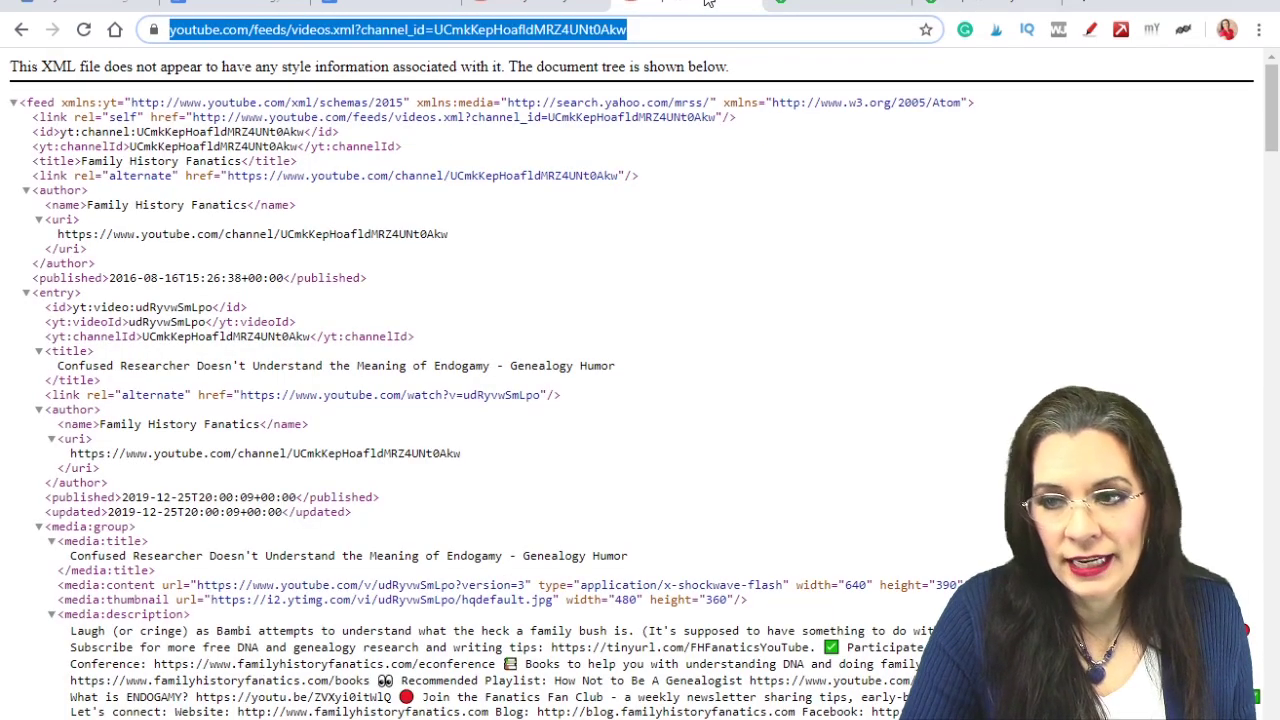
click(985, 5)
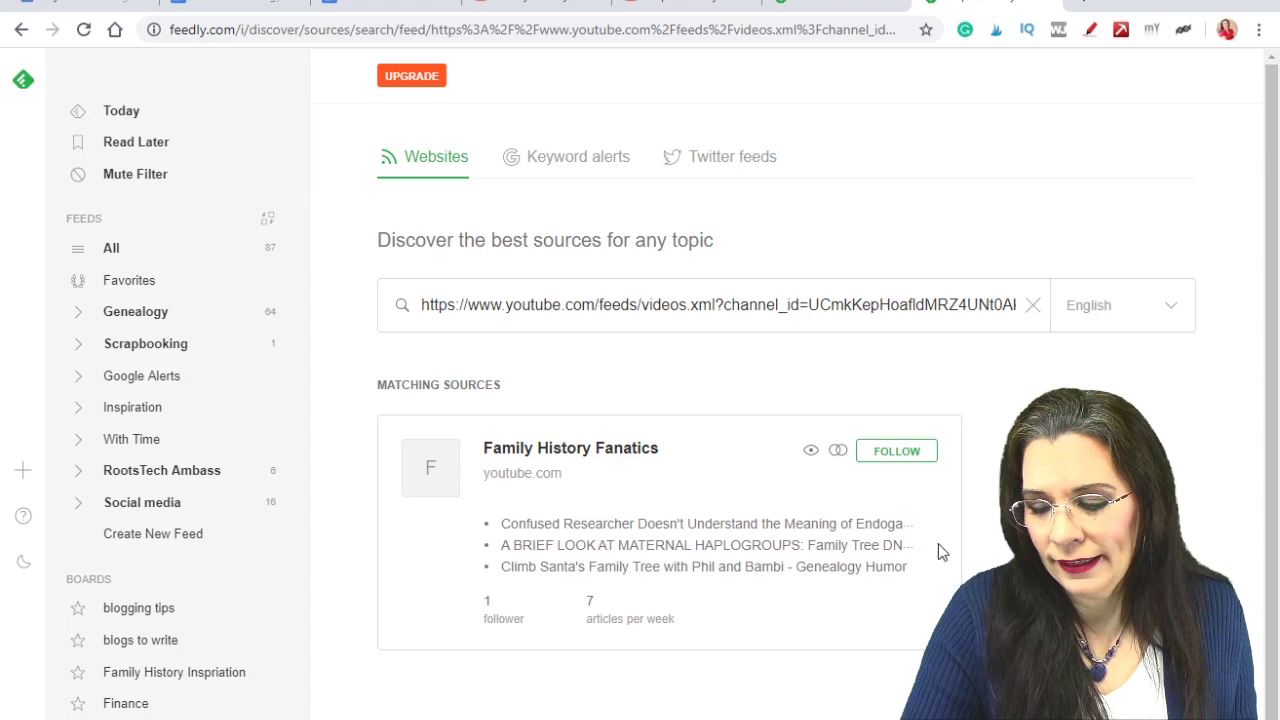
click(908, 451)
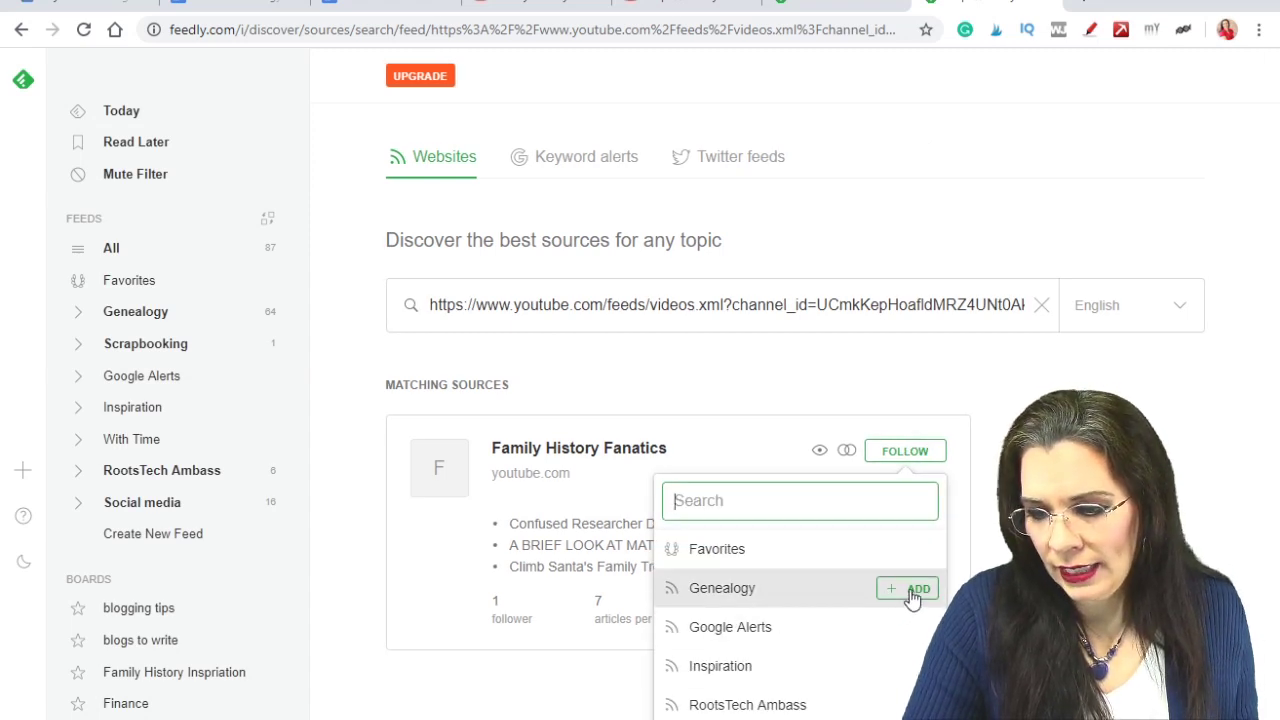
click(912, 590)
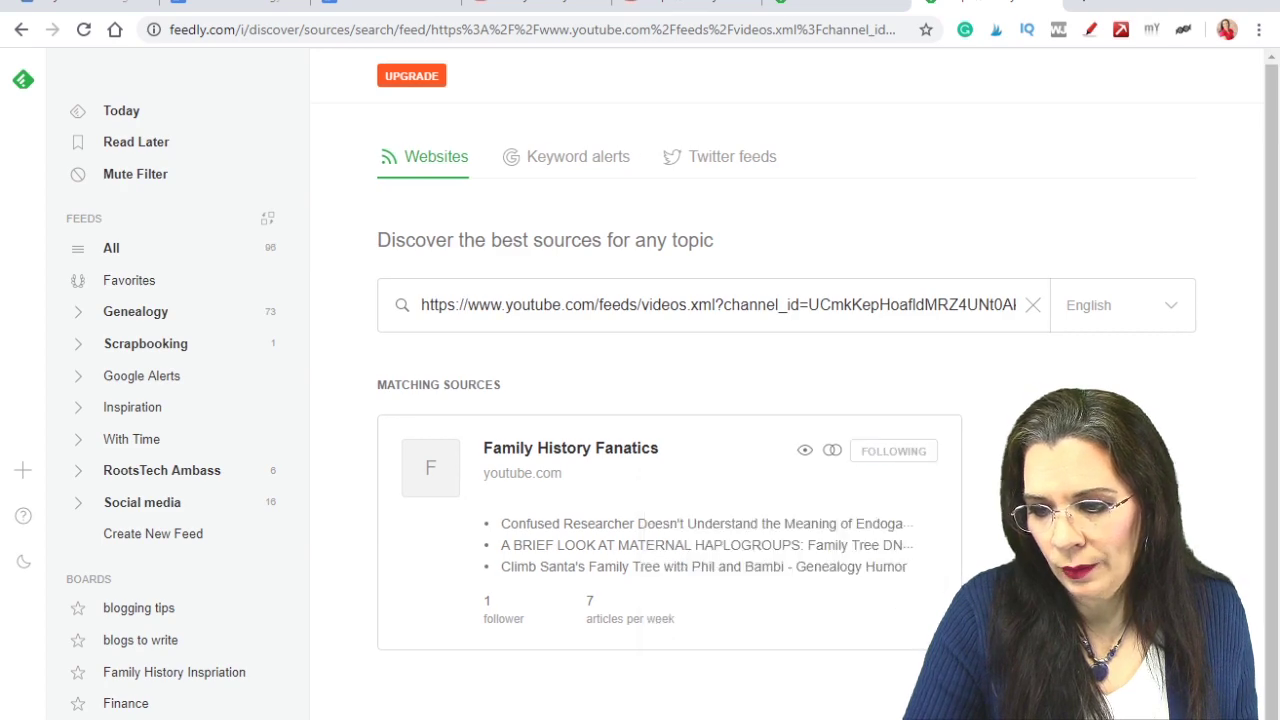
Step: Open the Genealogy feed and scroll through its articles
click(131, 314)
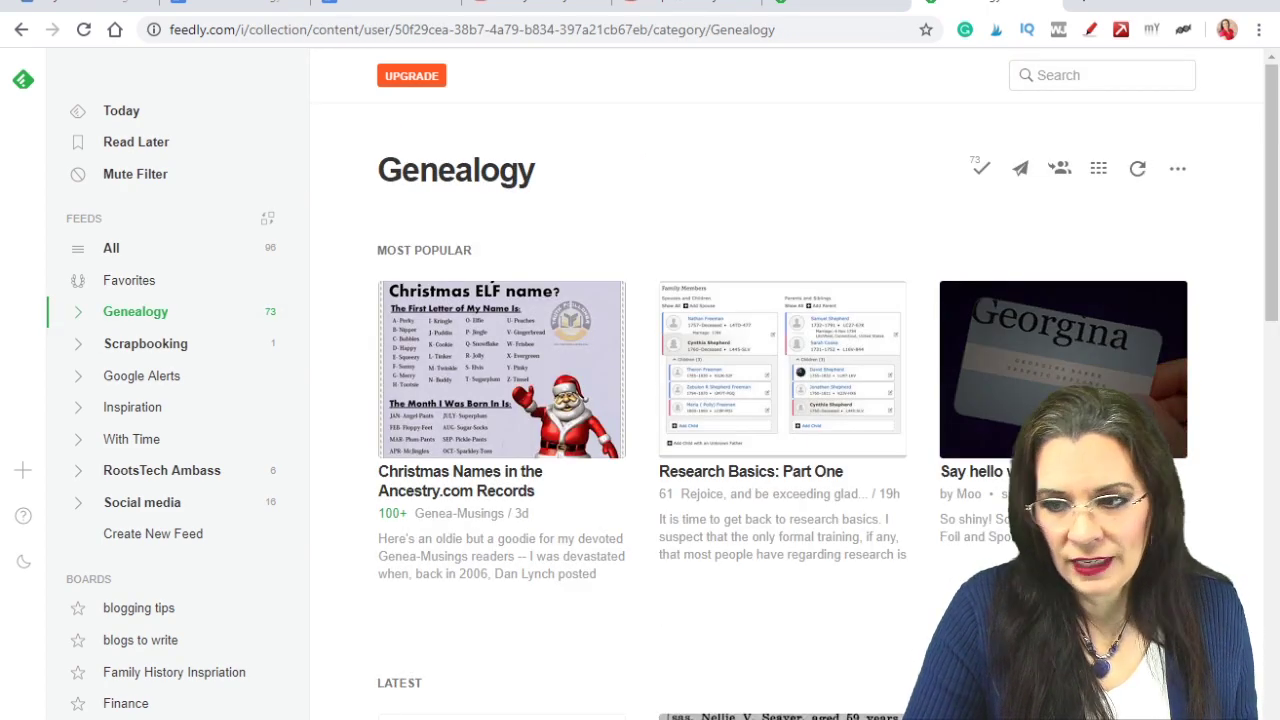
scroll(780, 400, down, 5)
scroll(314, 209, down, 8)
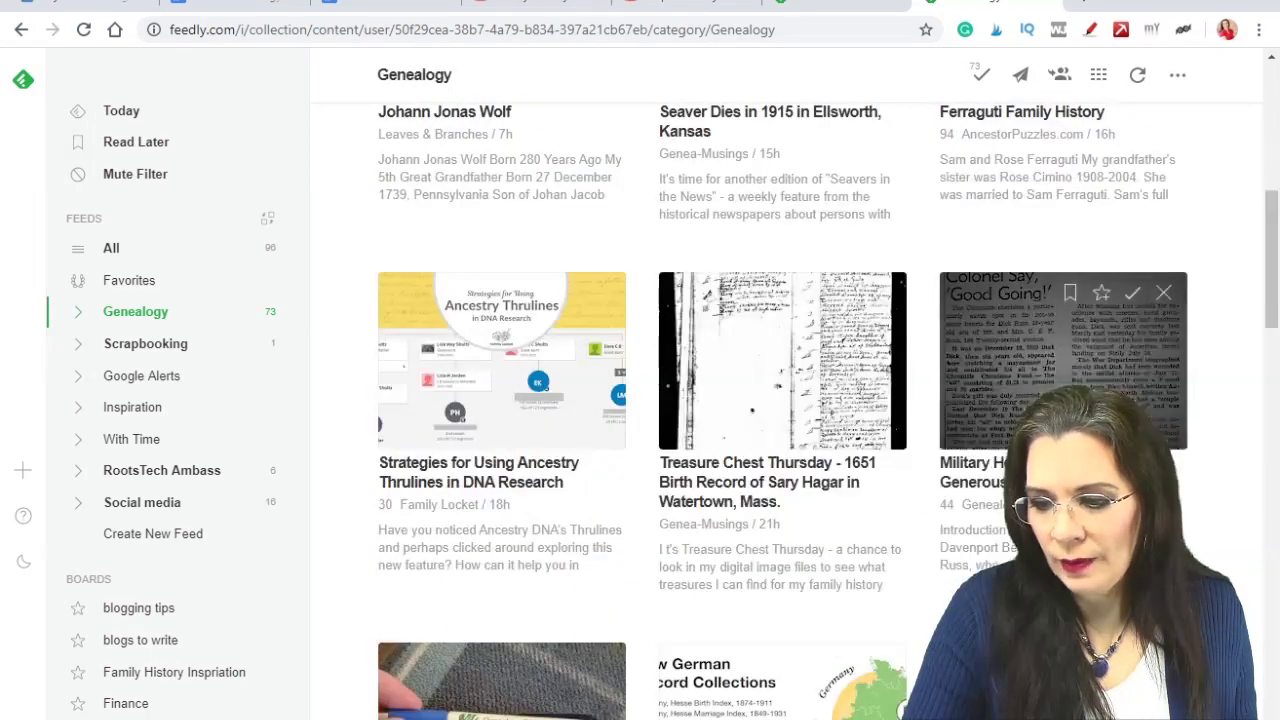
scroll(314, 209, up, 12)
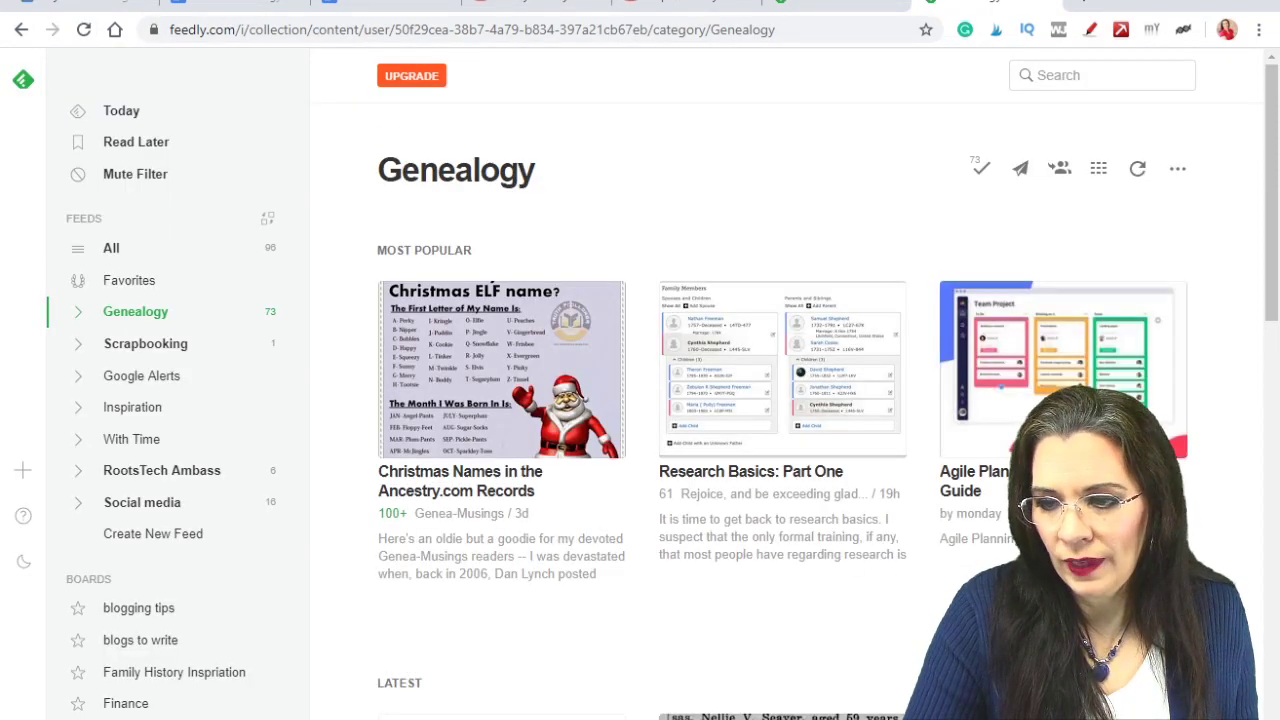
scroll(851, 546, down, 3)
Step: Expand Genealogy's source list and scroll down to the Maternal Haplogroups video post
click(135, 311)
scroll(362, 252, down, 2)
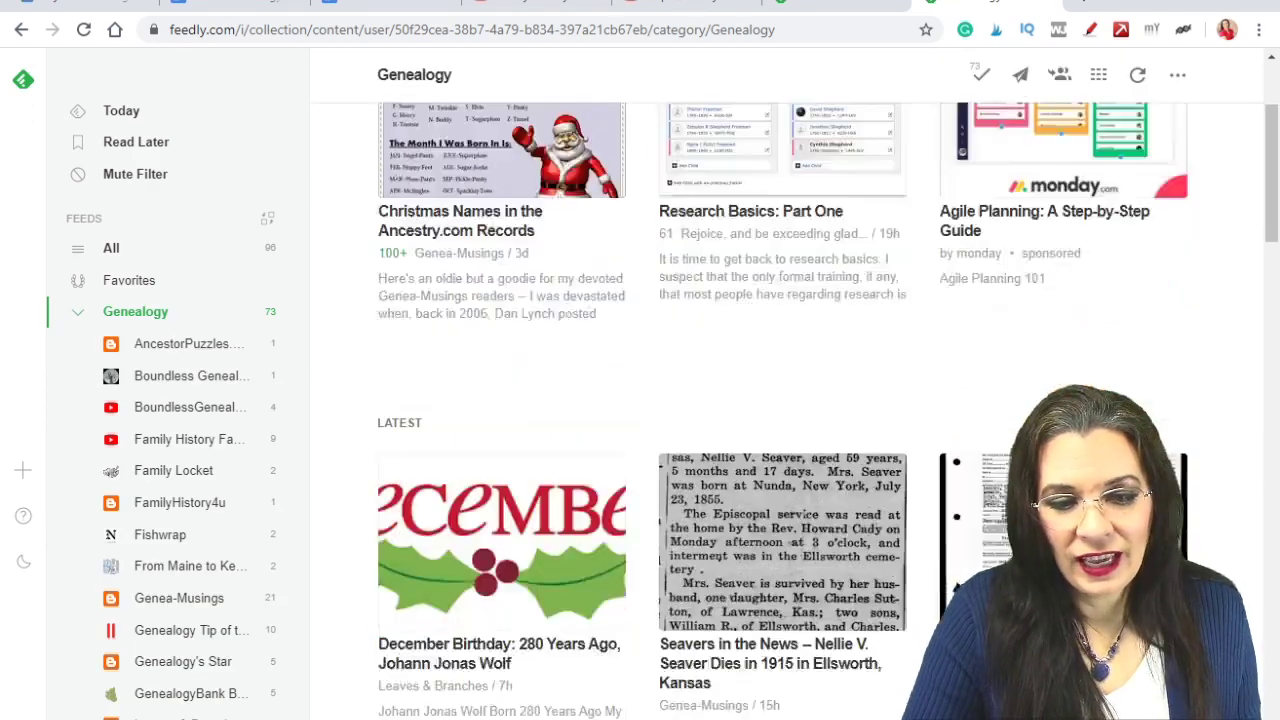
scroll(362, 252, down, 3)
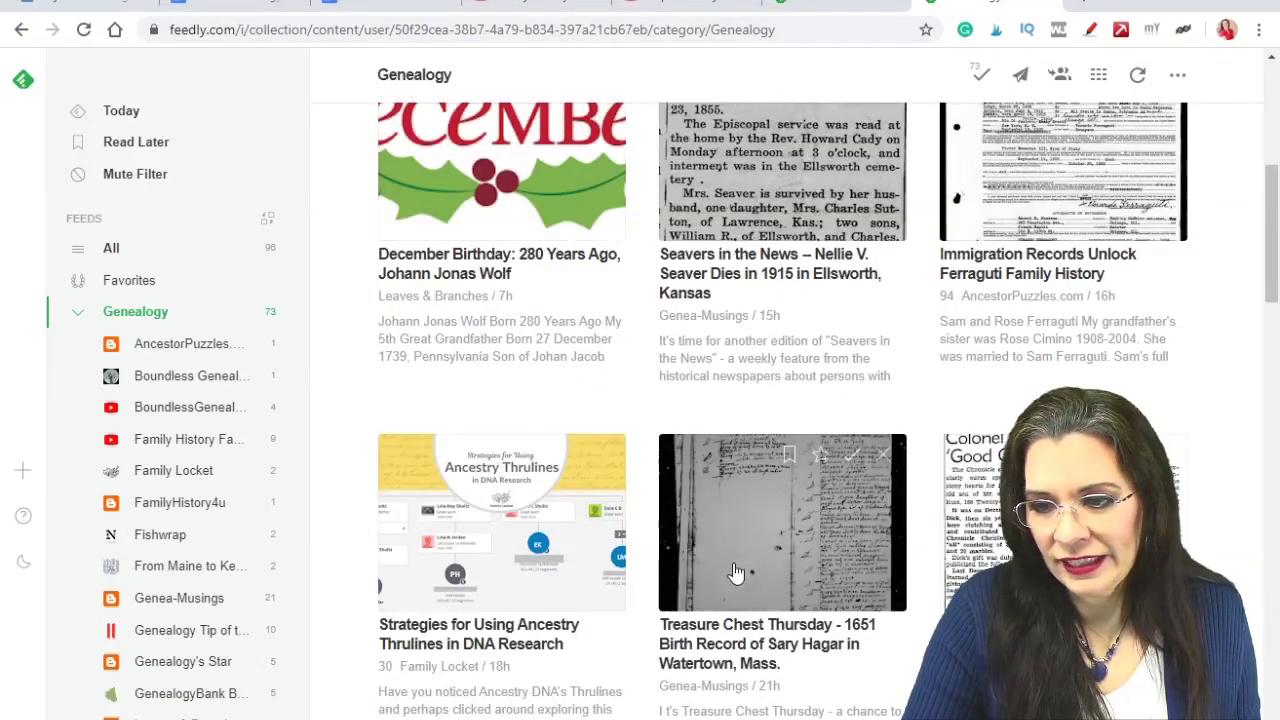
mouse_move(595, 441)
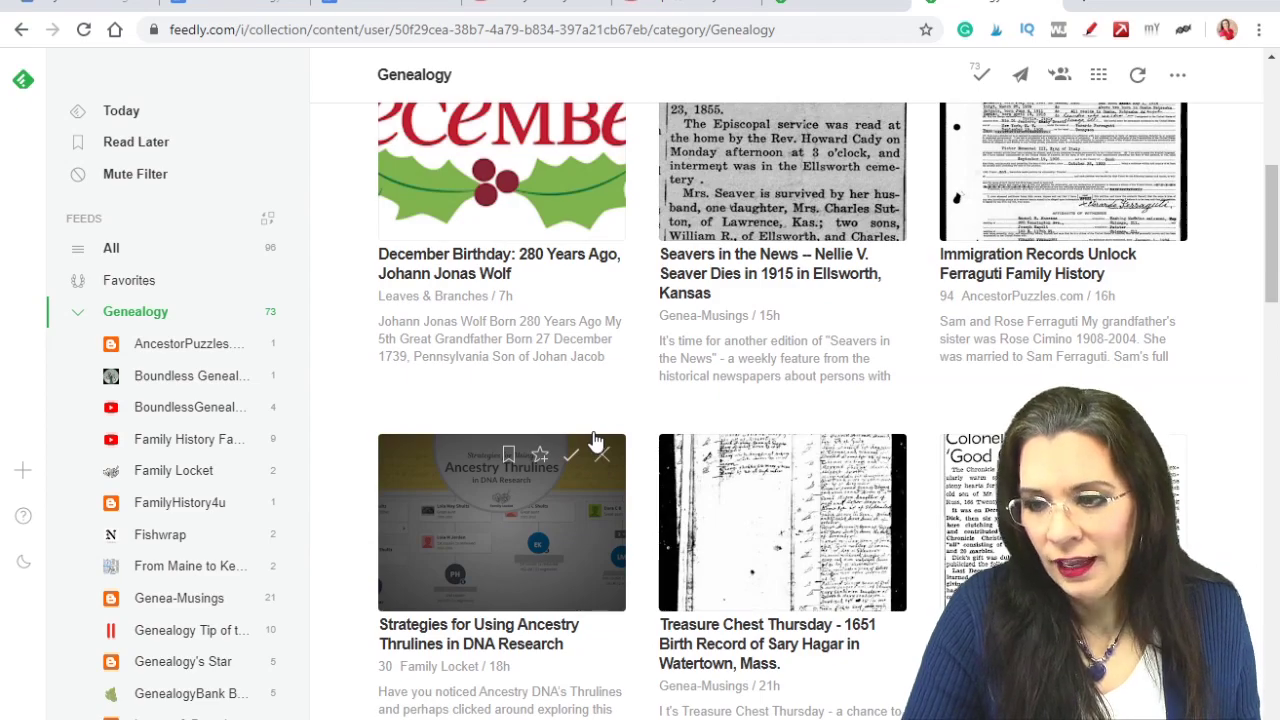
scroll(595, 440, down, 4)
scroll(593, 438, down, 3)
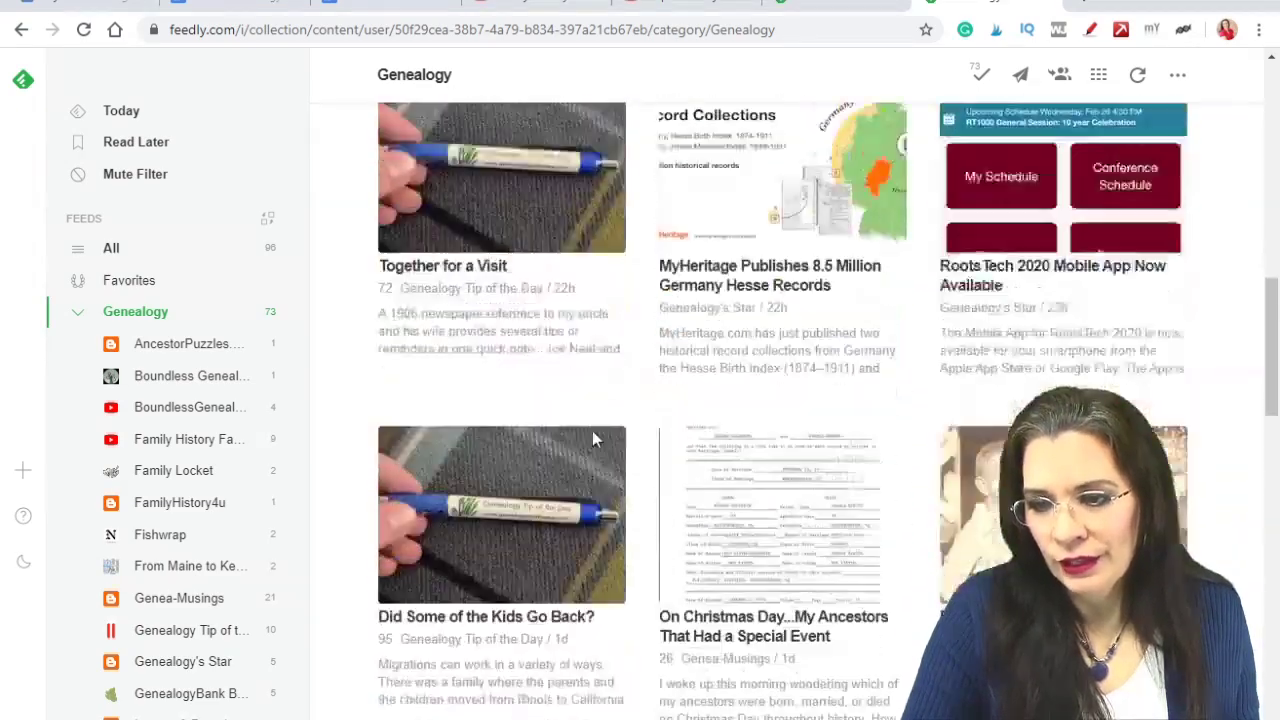
scroll(593, 438, down, 2)
scroll(593, 438, down, 2)
scroll(593, 438, down, 5)
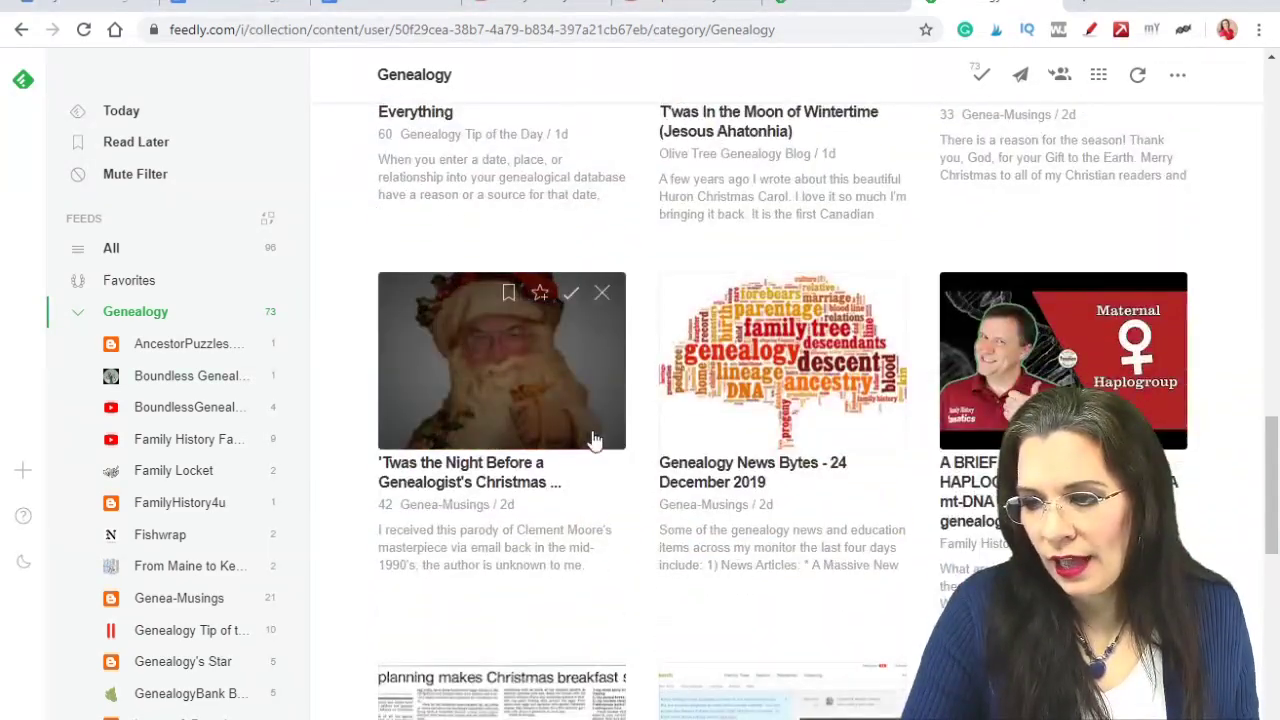
scroll(593, 438, down, 2)
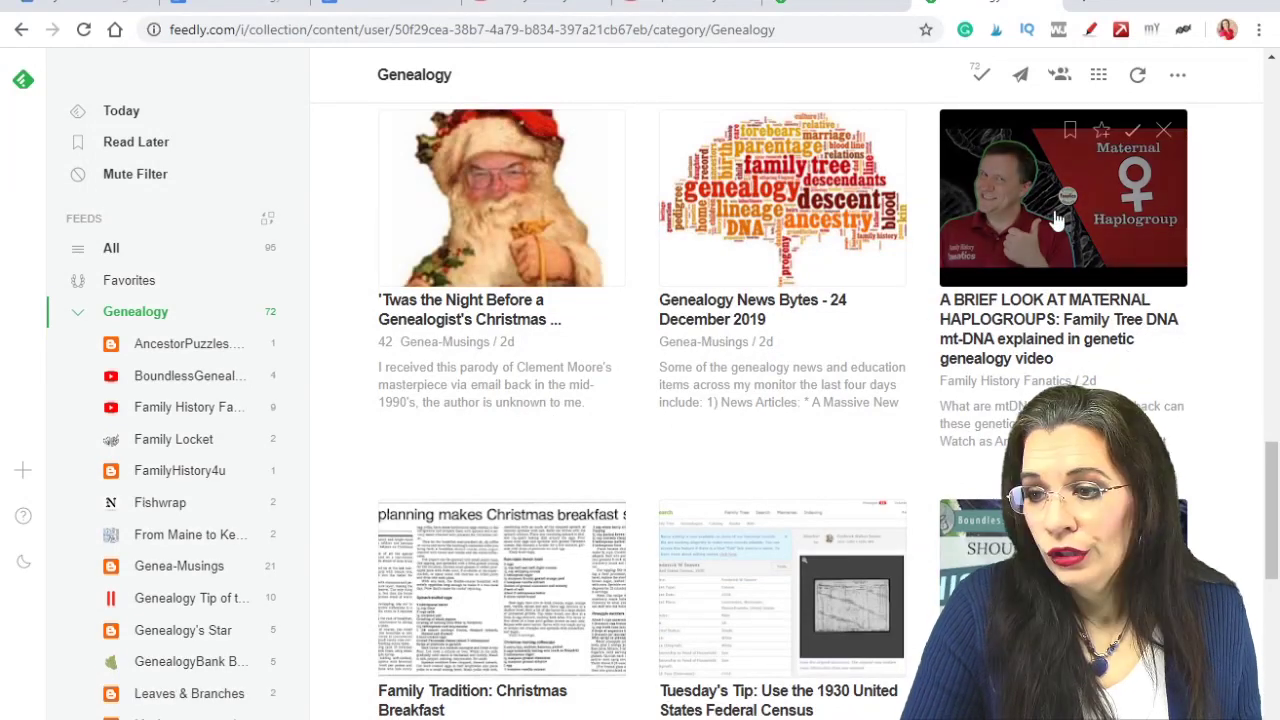
Step: Open the Maternal Haplogroups post and play its embedded YouTube video briefly, pausing at 0:03
click(1079, 243)
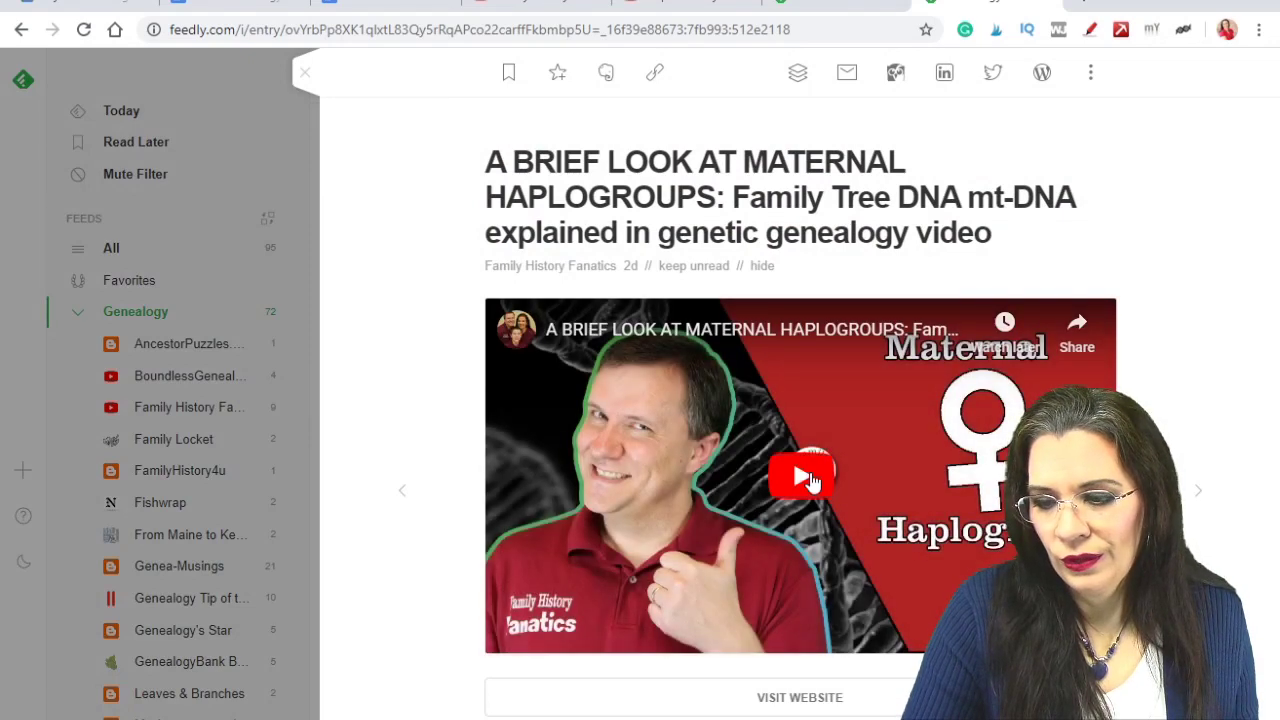
click(812, 482)
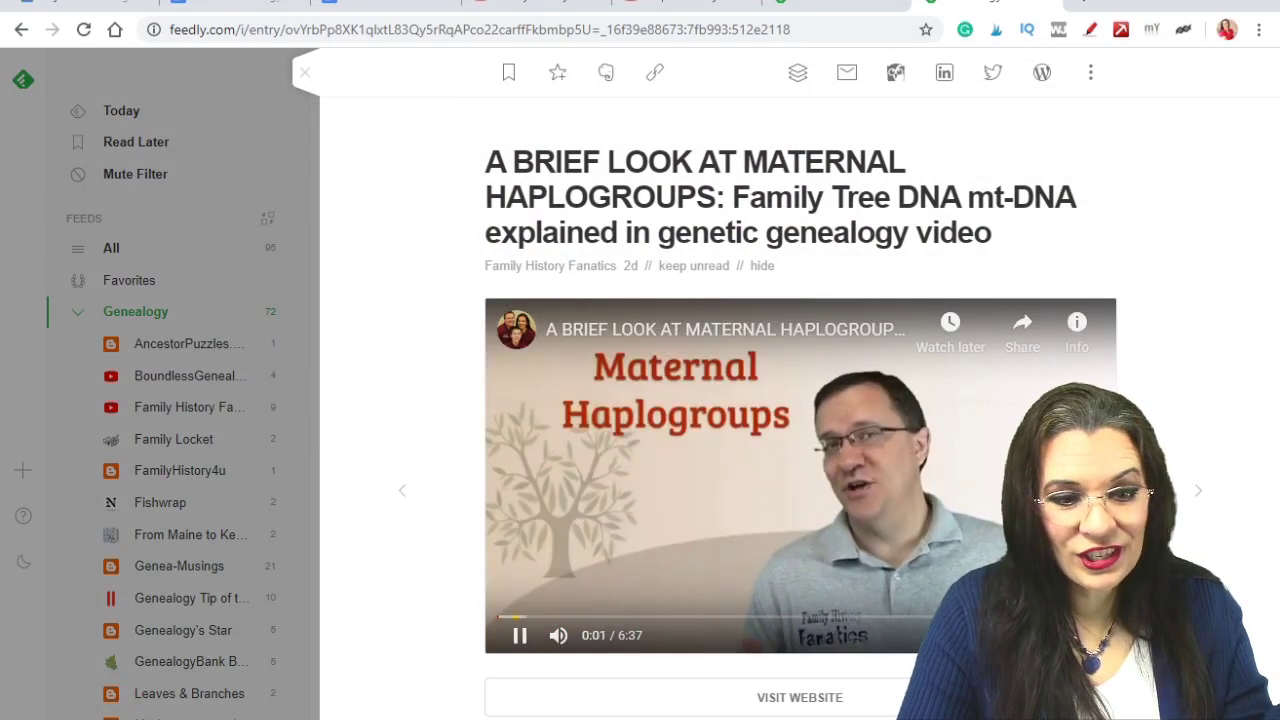
click(519, 636)
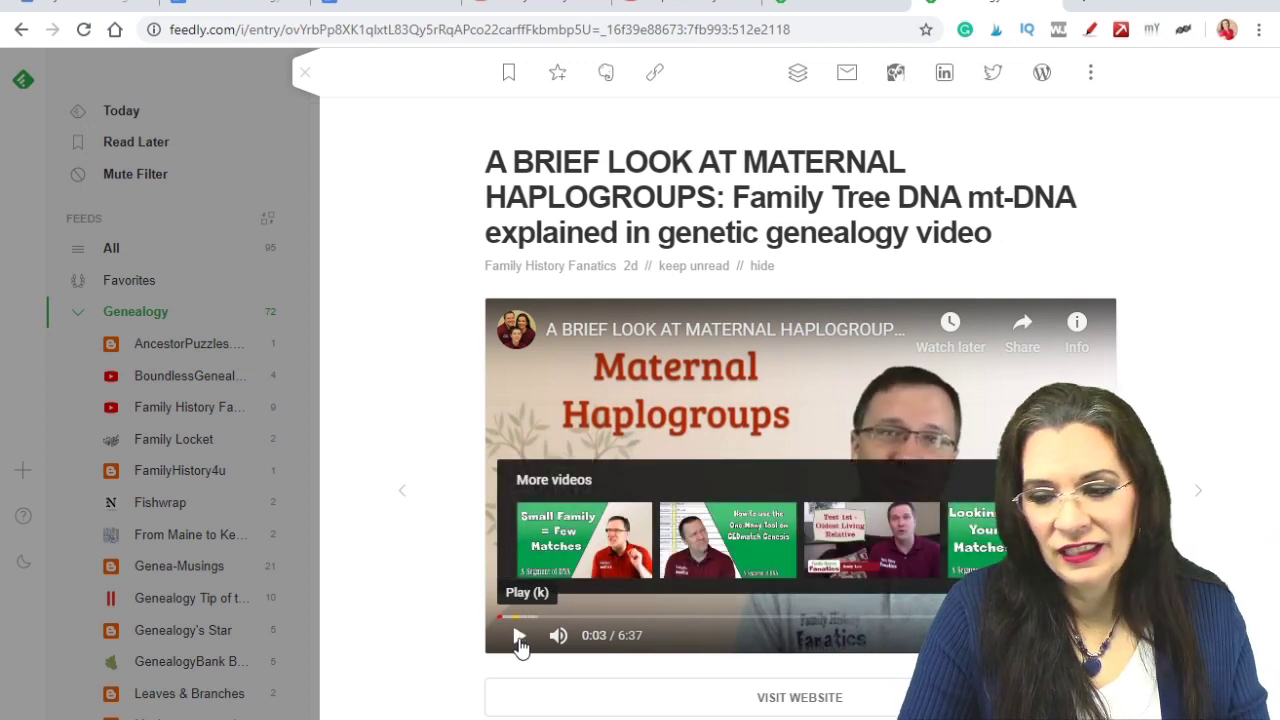